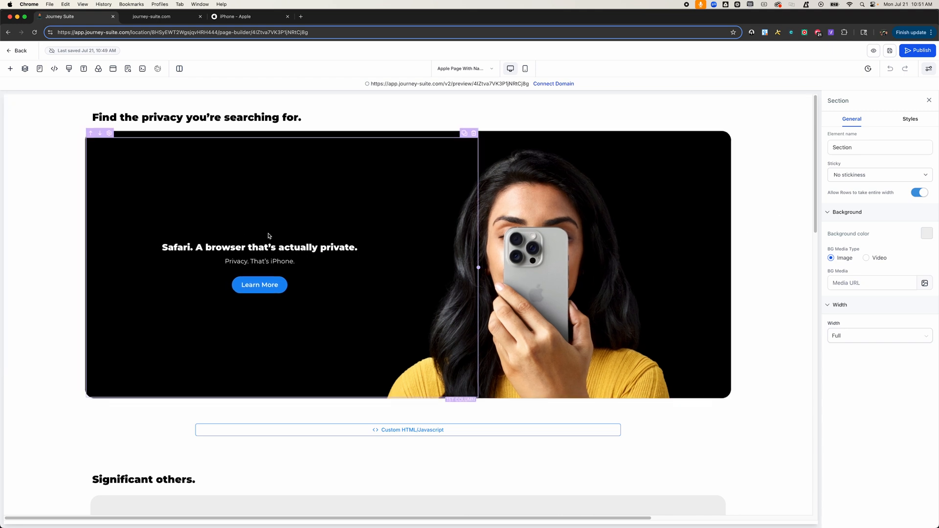
Step: Add a new full-width section below the Safari privacy section
click(156, 17)
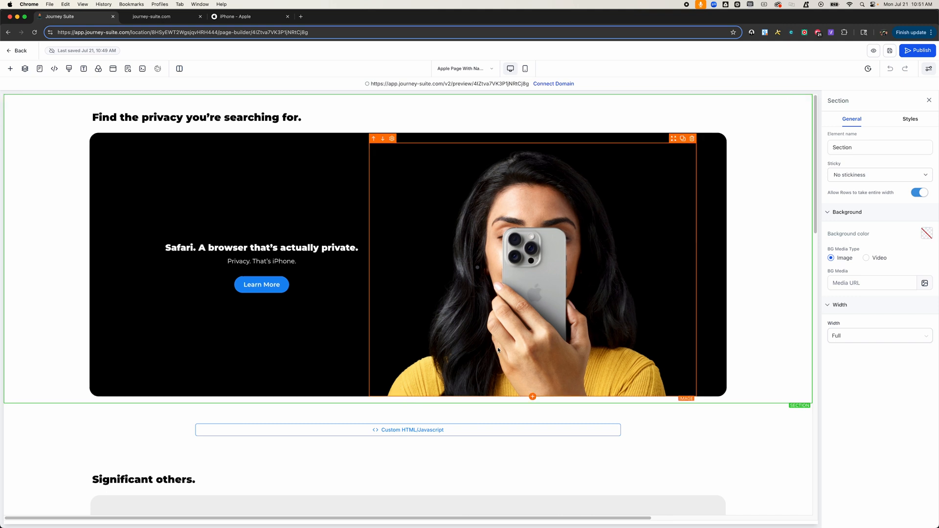
click(408, 404)
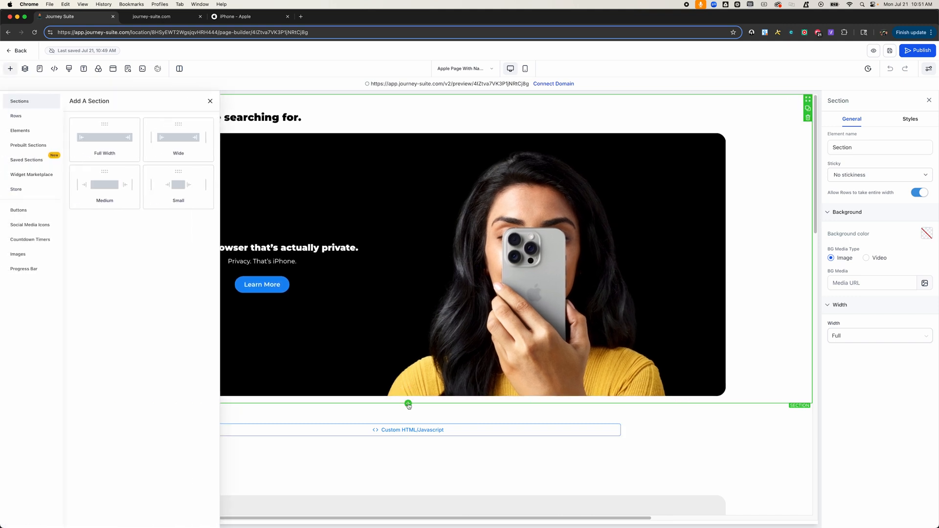
click(98, 139)
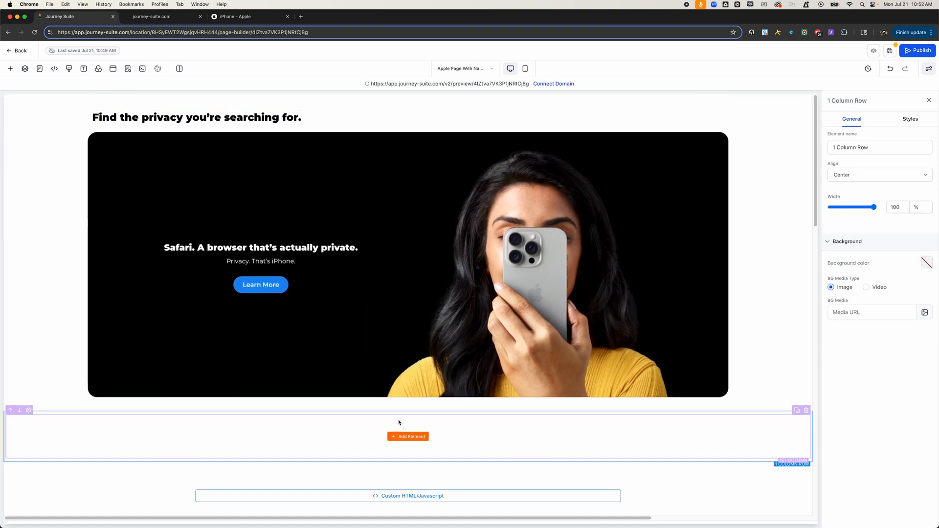
Step: Add a headline, a sub-headline and a button to the new section's row
click(408, 435)
click(134, 162)
click(407, 475)
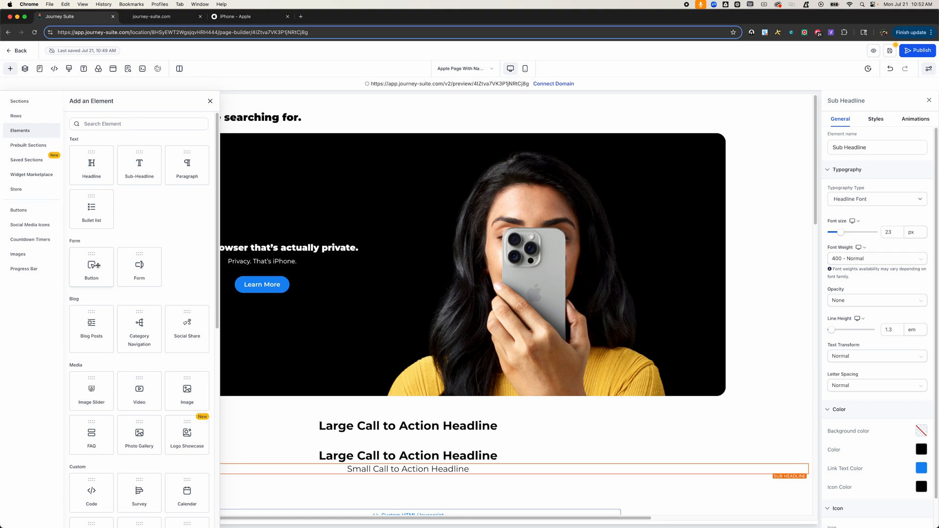
click(98, 266)
click(444, 450)
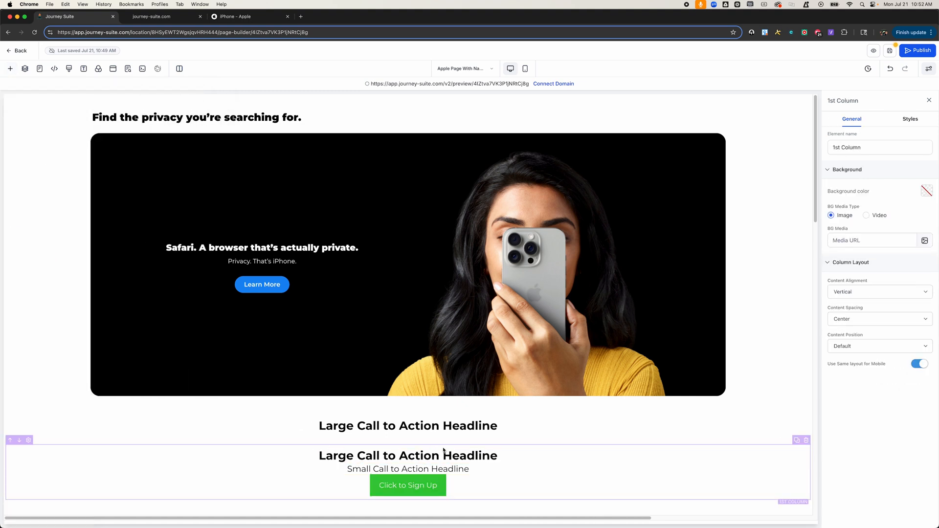
Step: Duplicate the column and delete the headline, sub-headline and button from the copy
click(797, 441)
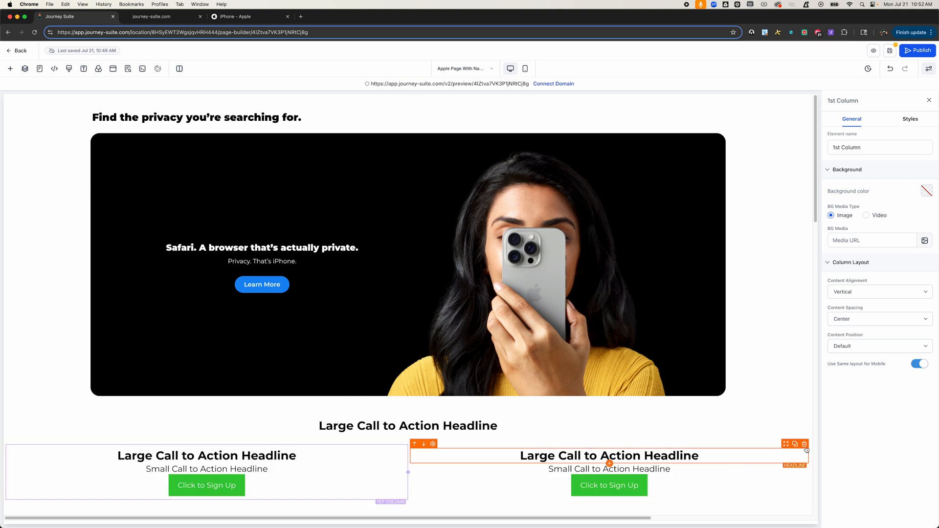
click(804, 444)
click(736, 462)
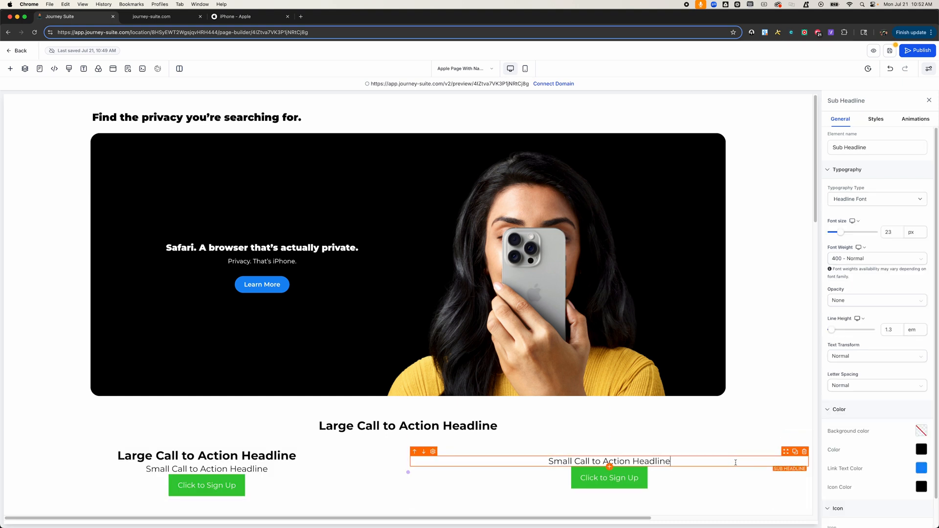
click(805, 451)
click(609, 472)
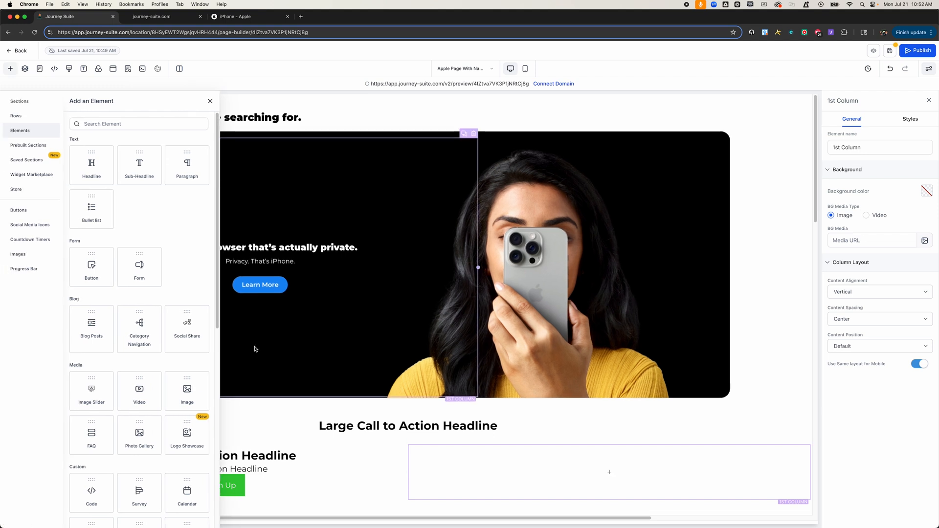
Step: Add an Image element to the empty second column
click(184, 390)
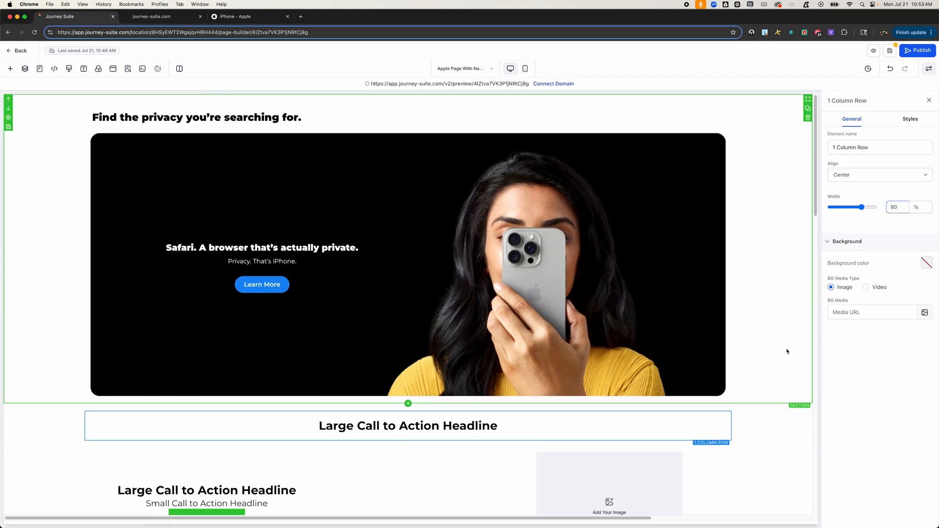
scroll(782, 366, down, 1)
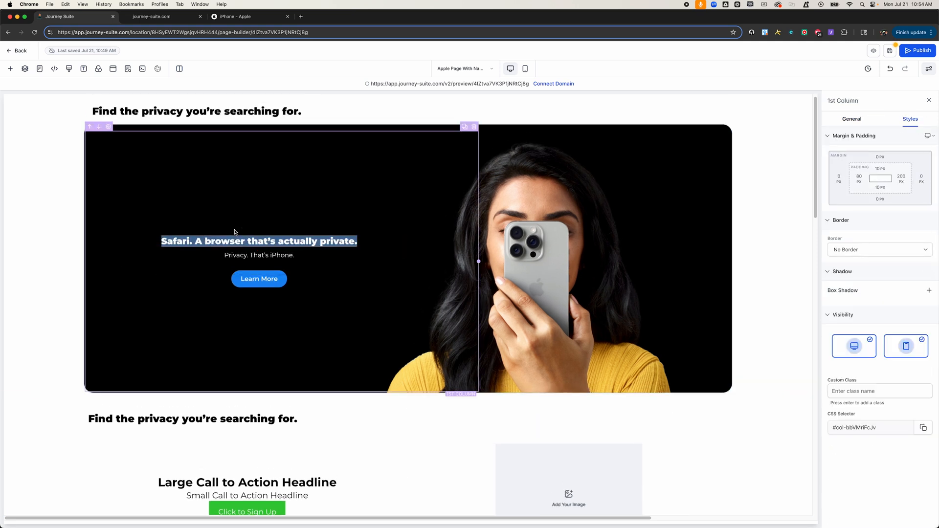
Step: Set the new row's background color to black
click(851, 118)
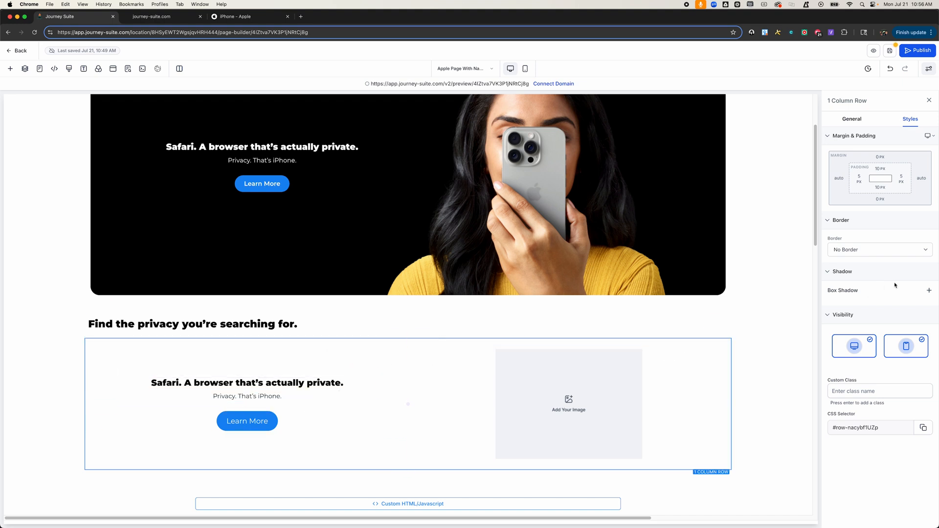
click(853, 120)
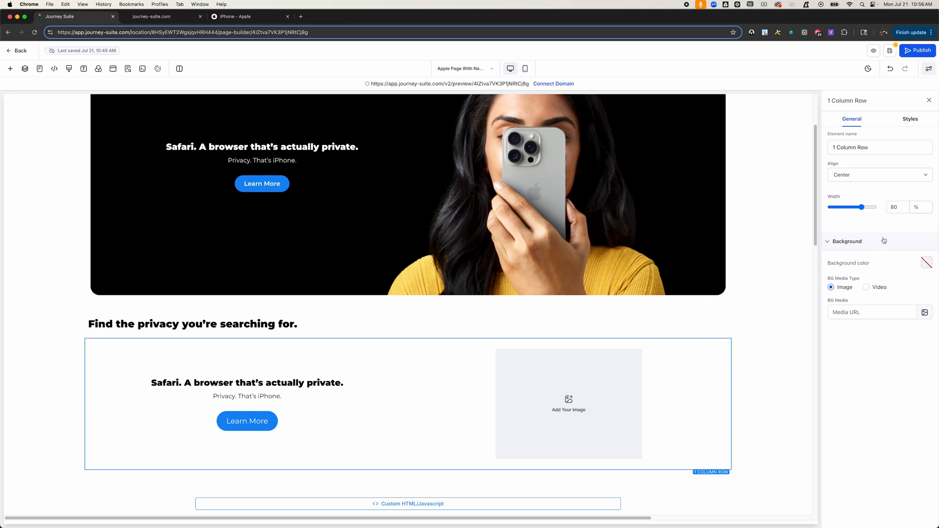
click(924, 262)
click(869, 322)
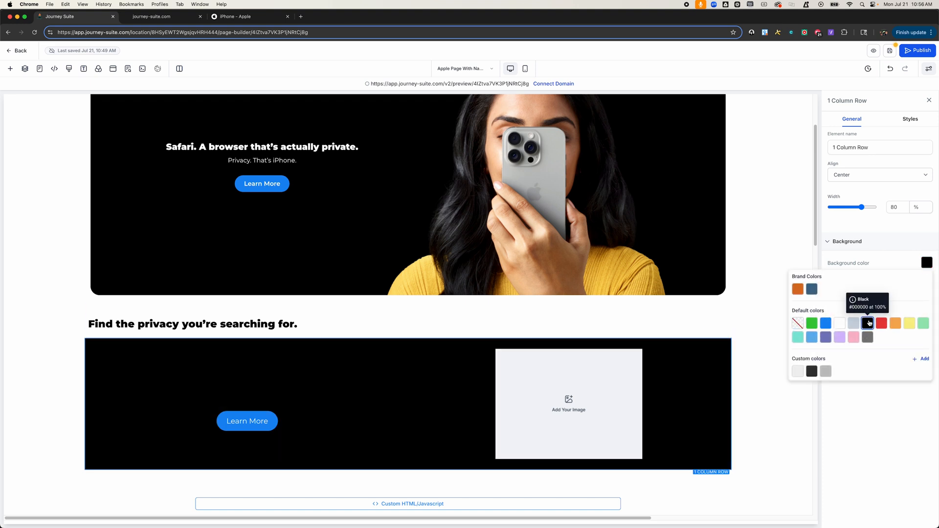
Step: Give the row a full border with a 25px border radius
click(909, 119)
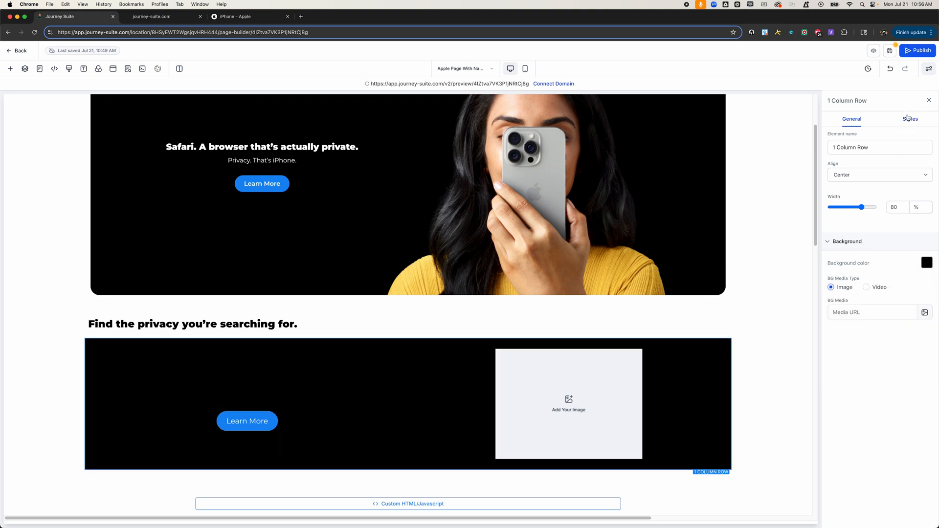
click(864, 251)
click(861, 259)
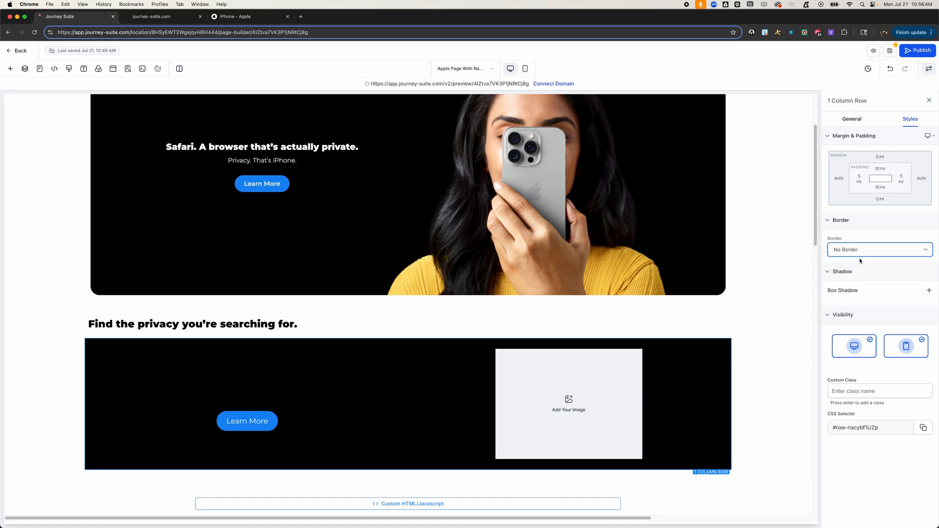
click(903, 342)
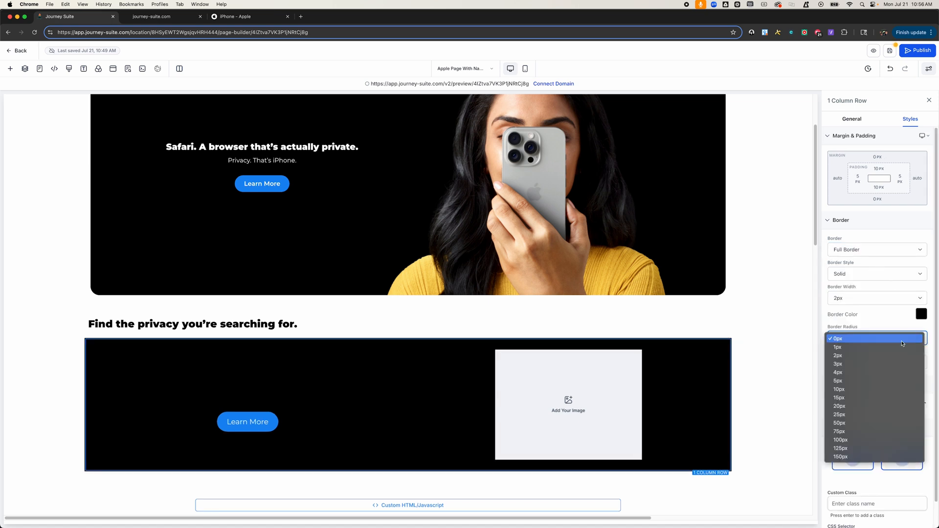
click(886, 415)
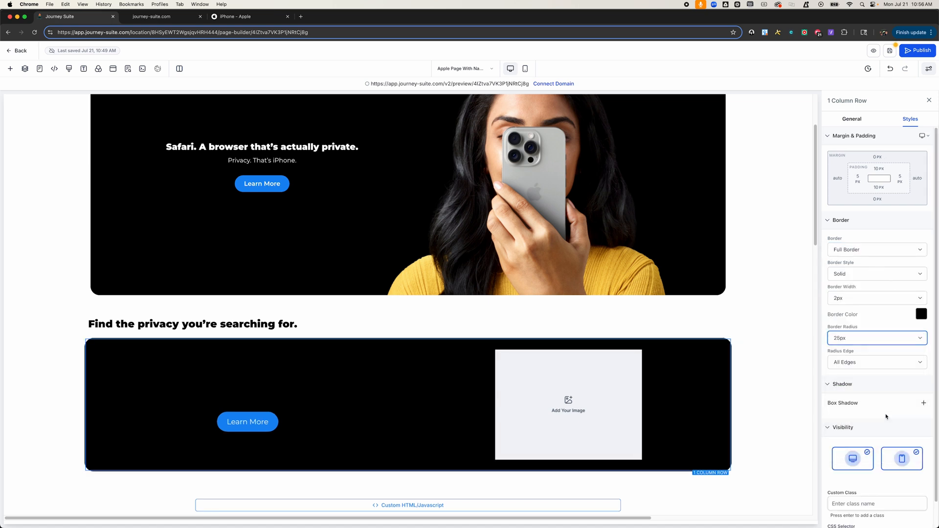
Step: Replace the second column's image with "blank photo for apple hero" from Media Storage
click(769, 400)
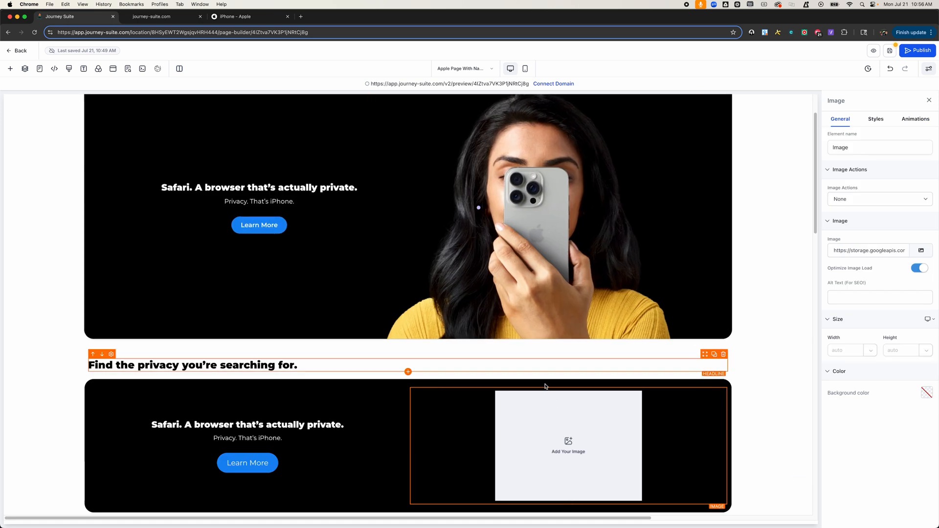
click(558, 427)
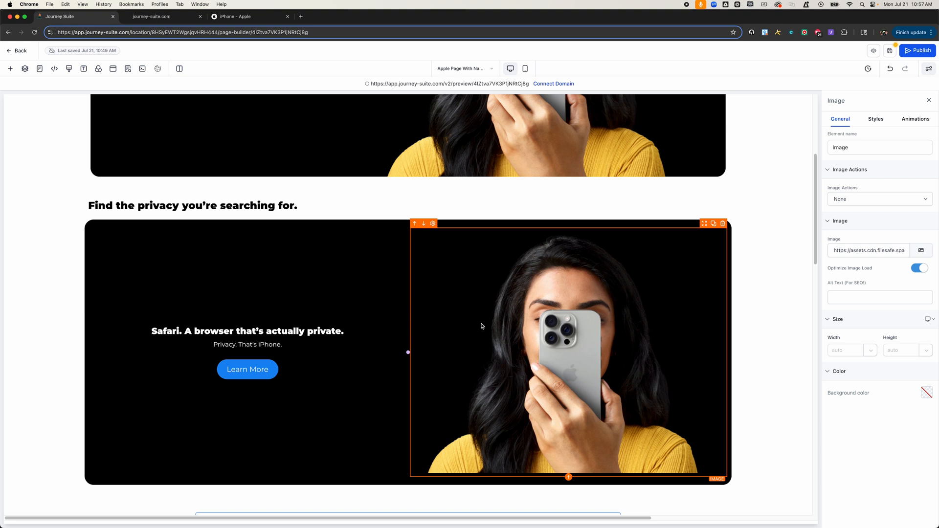
scroll(482, 327, down, 1)
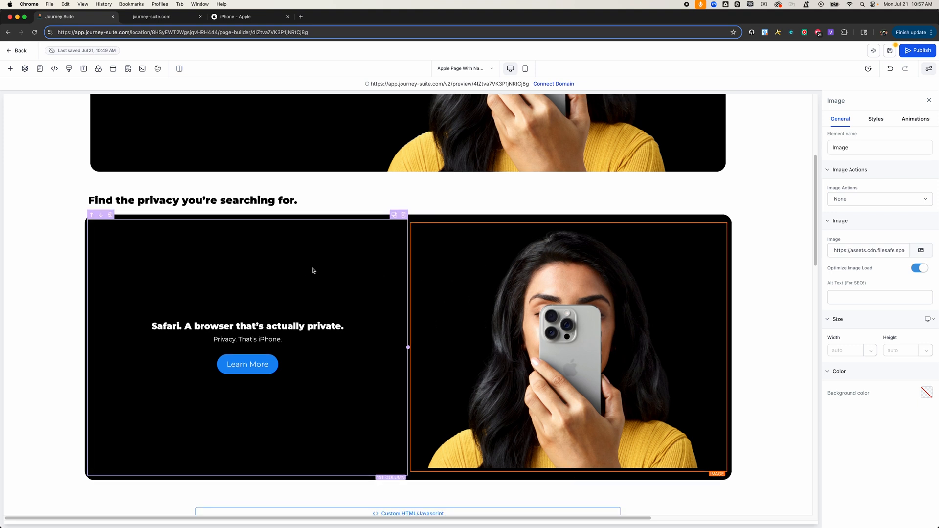
double_click(561, 306)
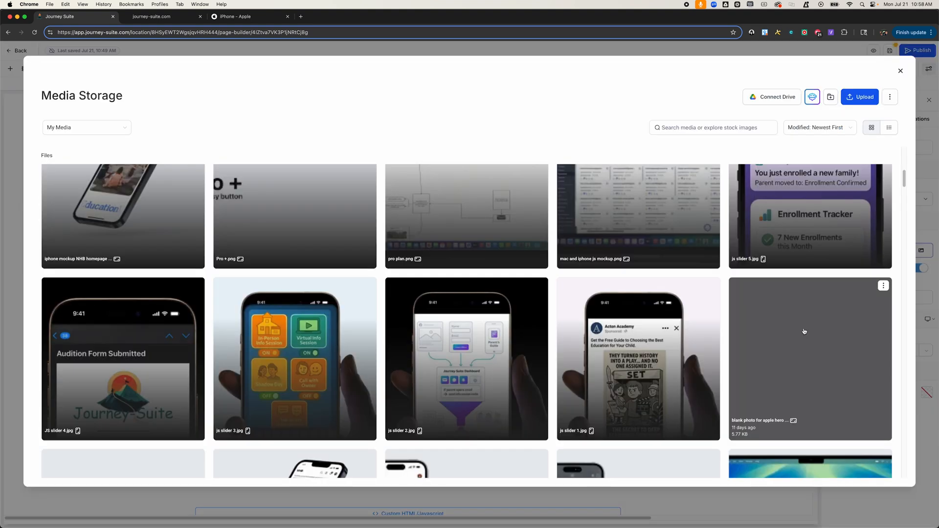
click(794, 360)
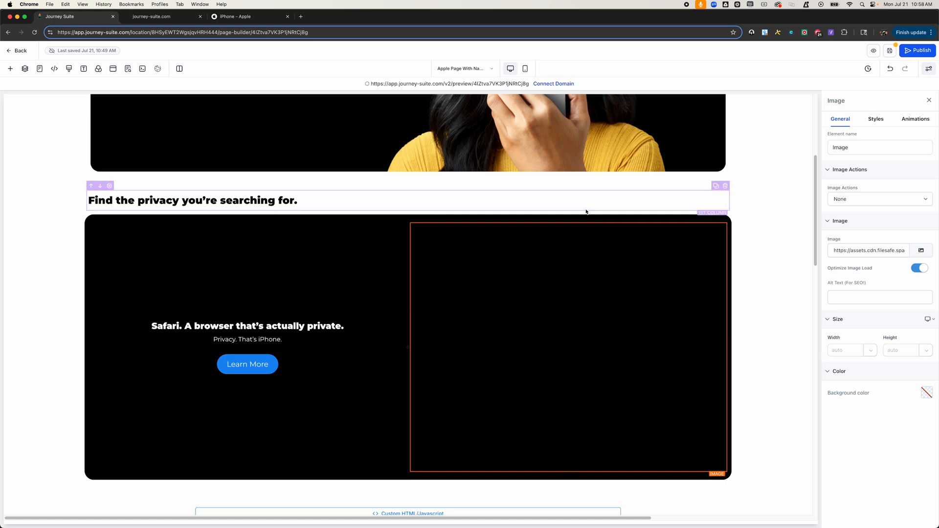
Step: Switch the row's background media type to video and set the video option to Cover
click(497, 218)
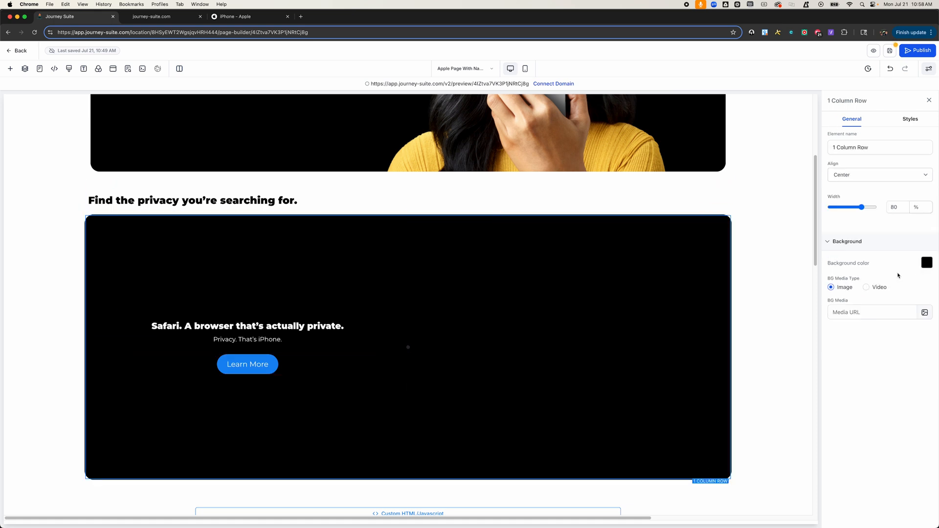
click(866, 287)
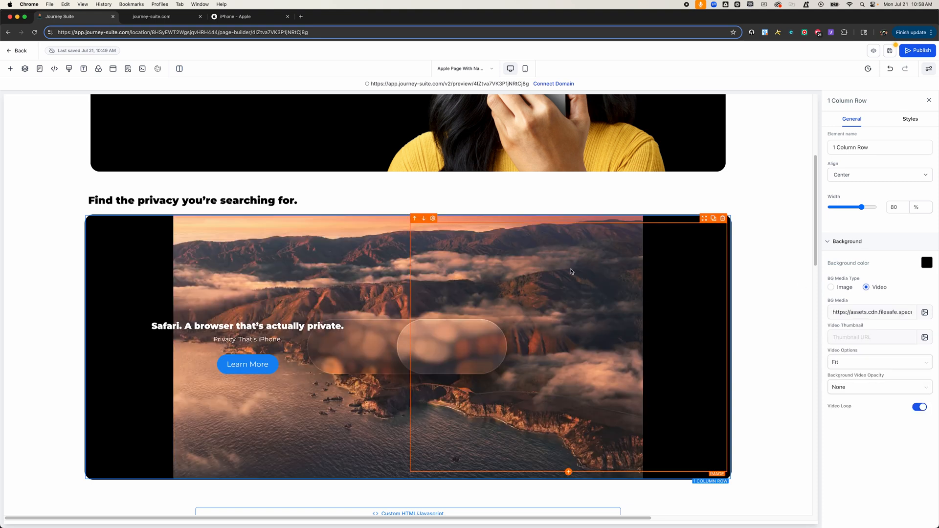
click(904, 362)
click(873, 406)
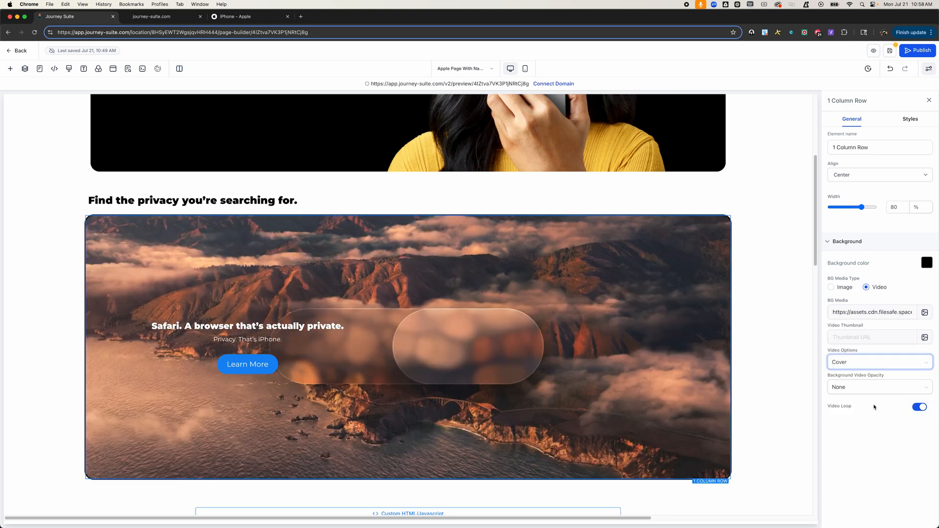
Step: Select the row and open its border color picker in the style settings
click(762, 337)
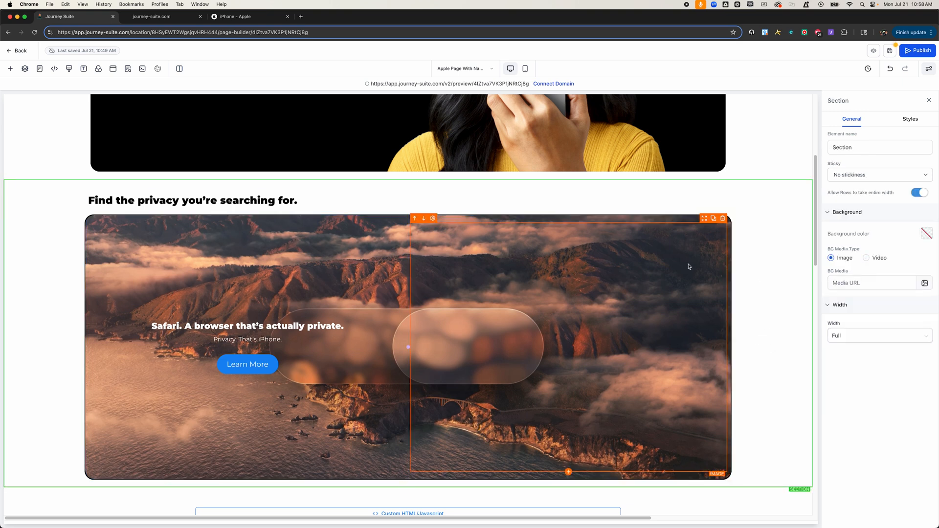
click(643, 216)
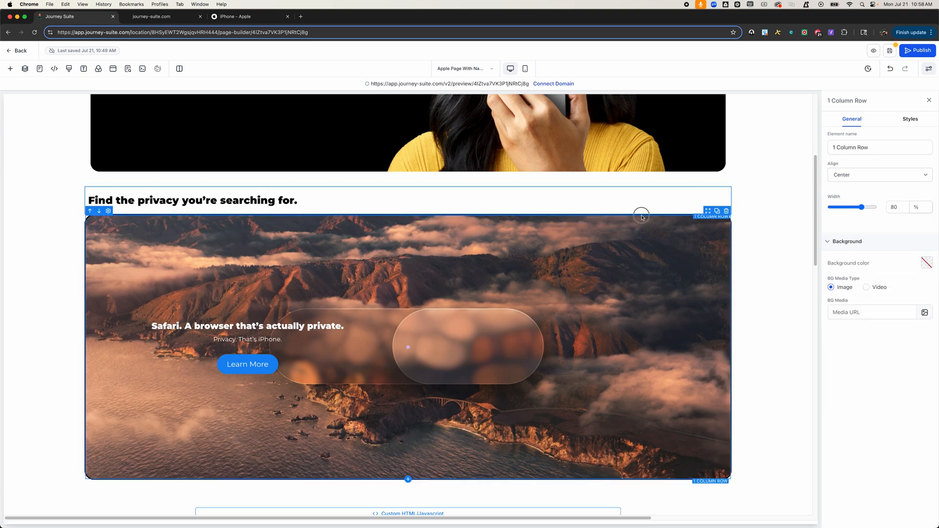
click(909, 119)
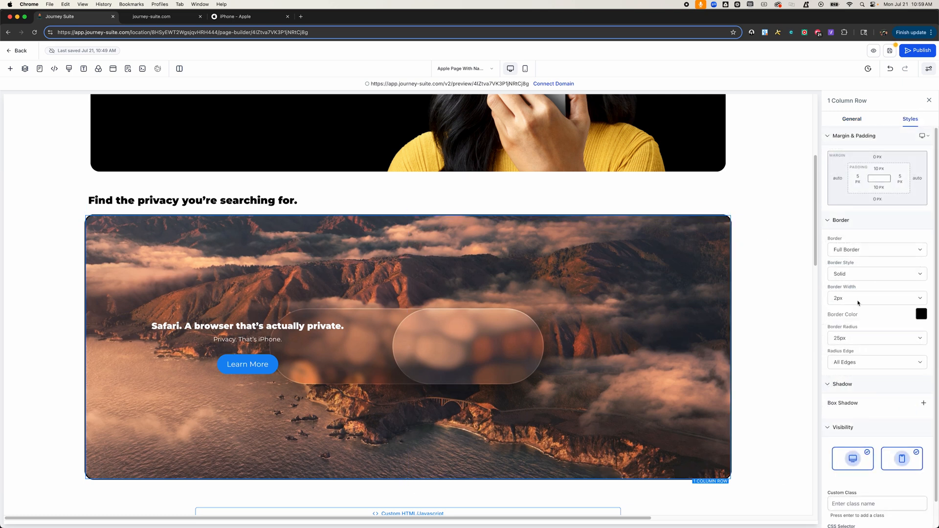
click(920, 315)
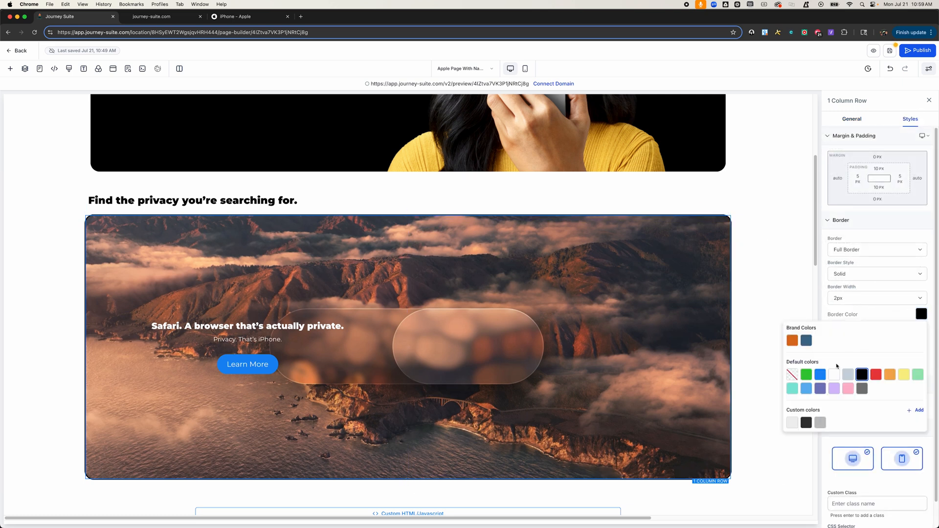
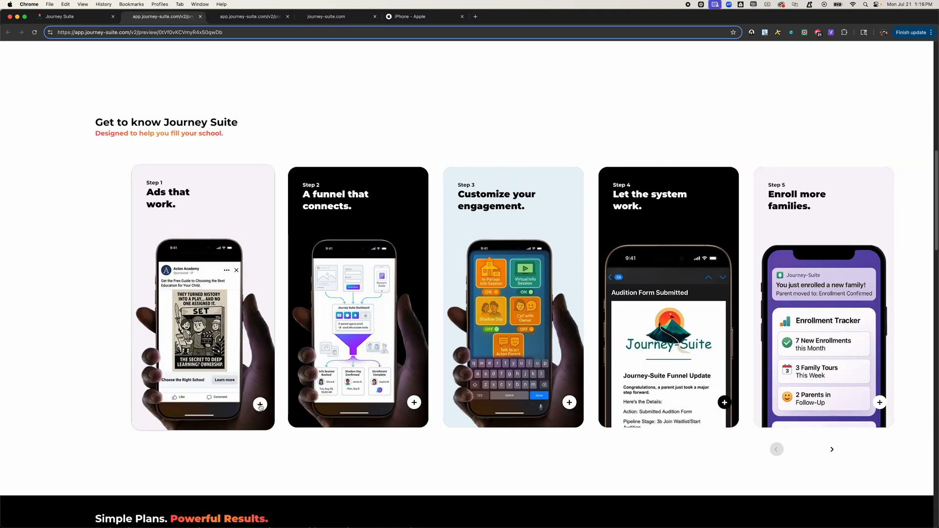
Step: Open the first card's detail modal in the preview and scroll through its content
click(260, 405)
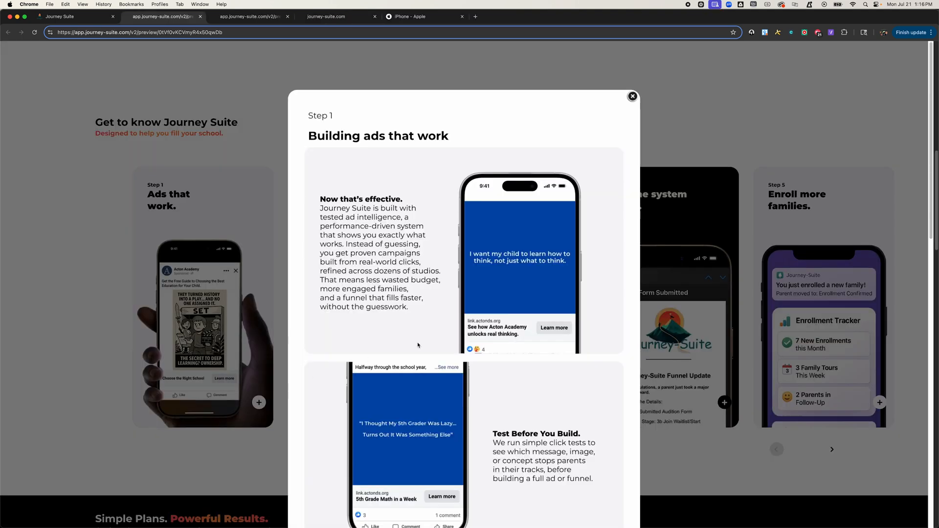
scroll(418, 338, down, 5)
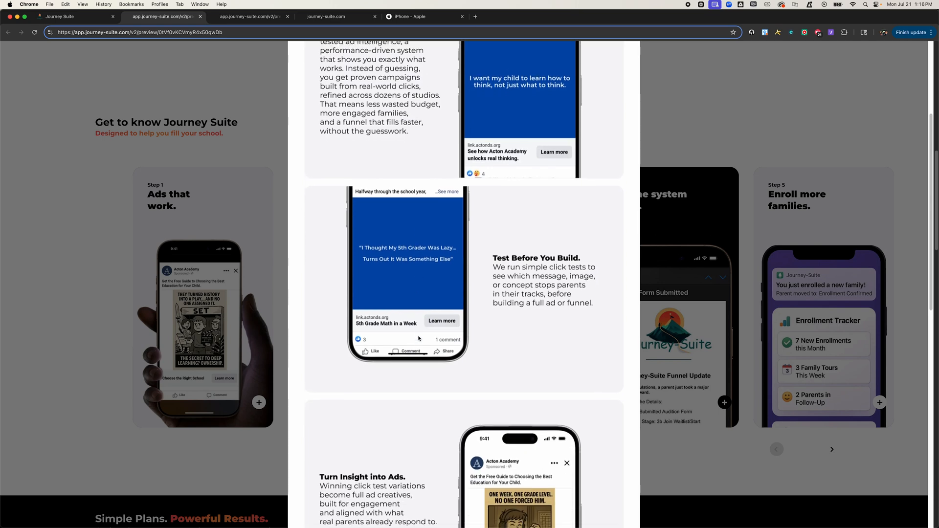
scroll(418, 338, down, 5)
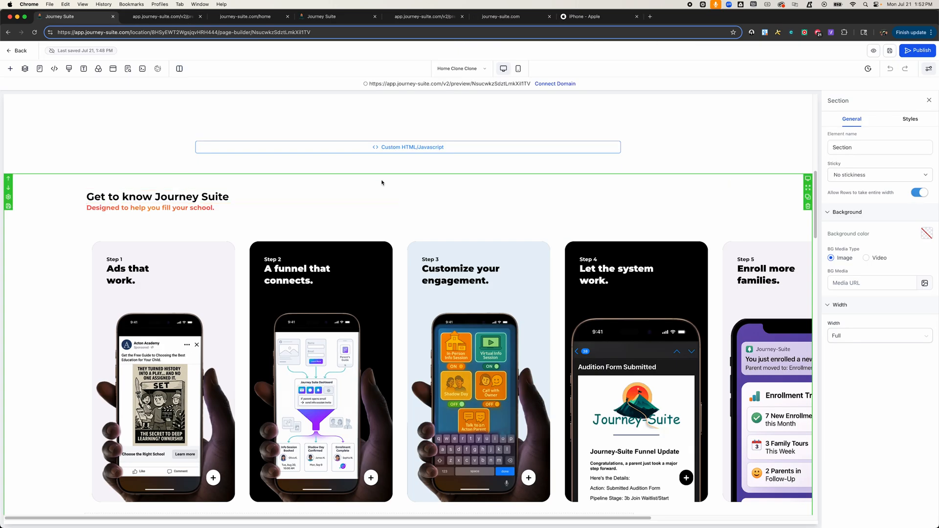
Step: Examine the card carousel section's structure in the layers tree, selecting its rows and first column
scroll(536, 199, down, 3)
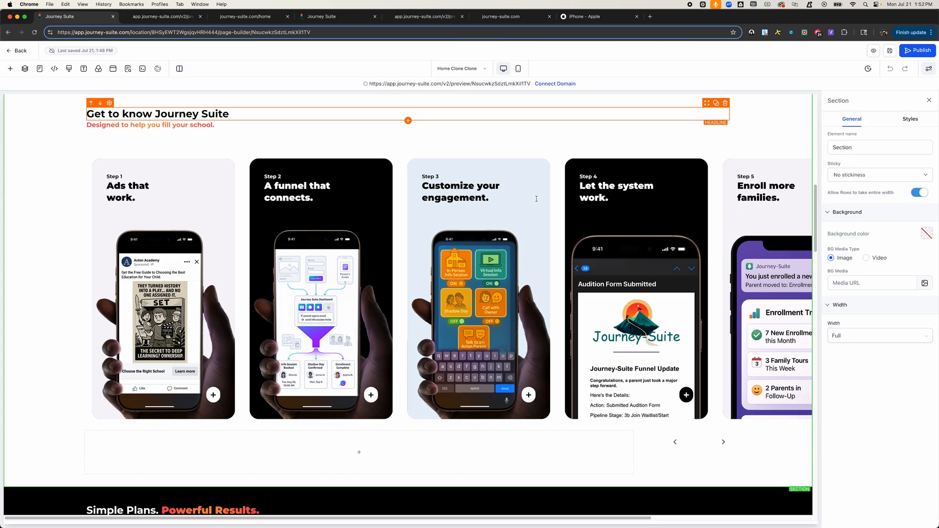
scroll(536, 199, up, 3)
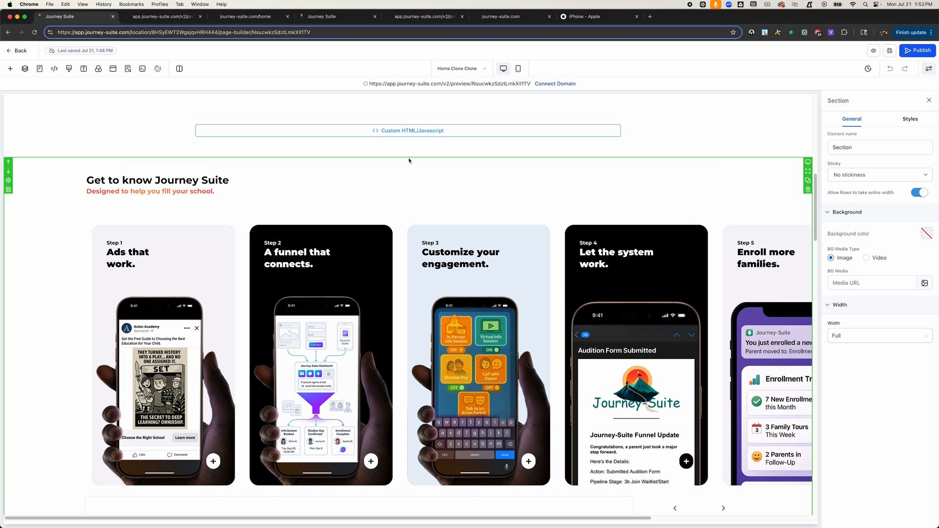
click(684, 168)
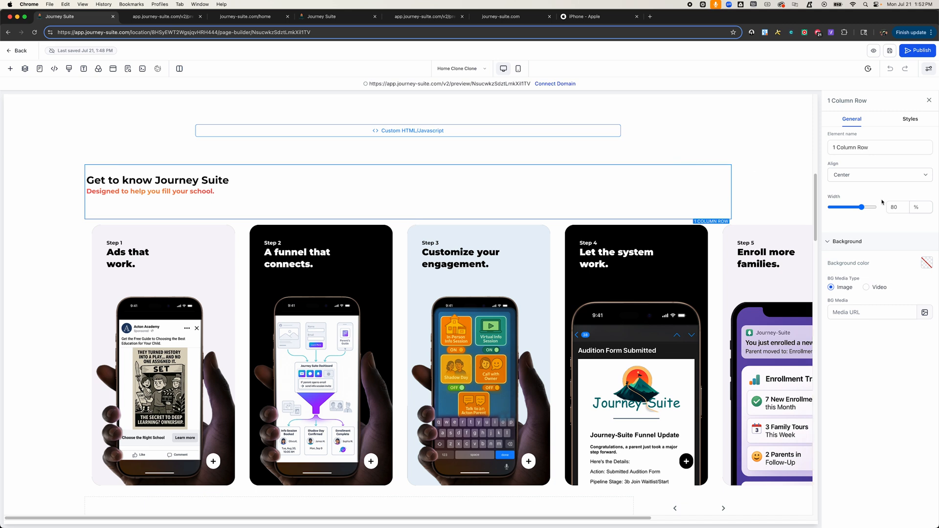
click(730, 223)
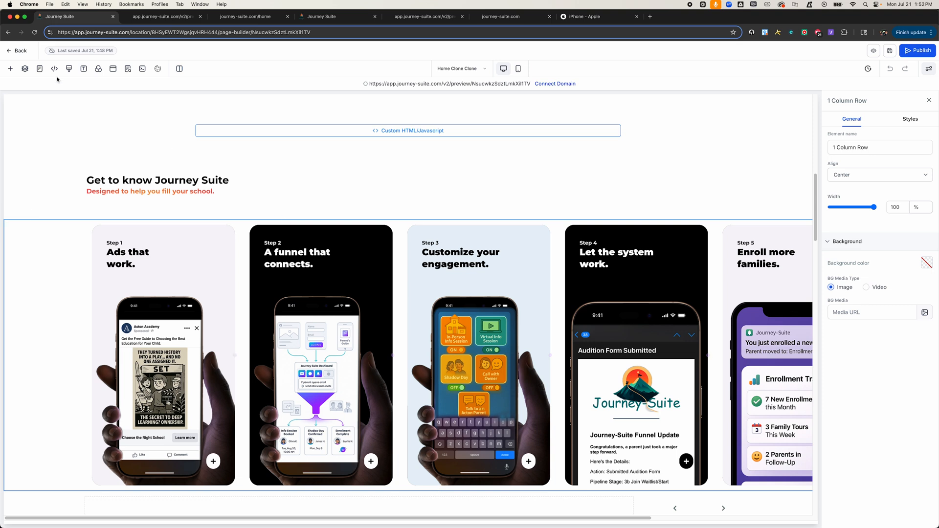
click(25, 69)
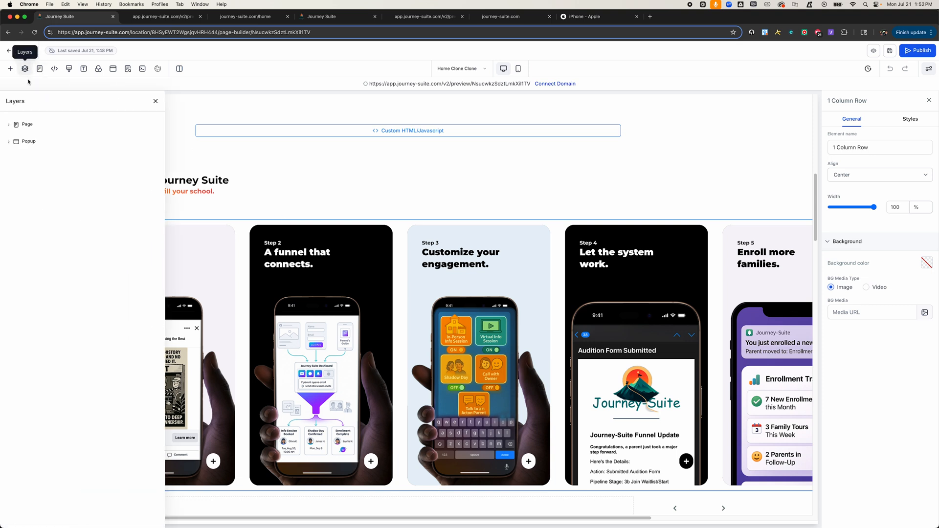
click(22, 124)
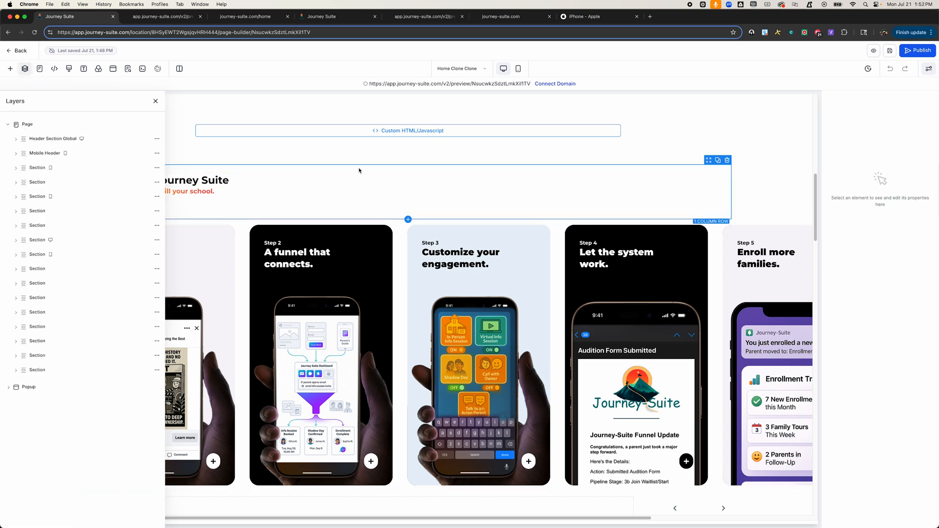
click(51, 238)
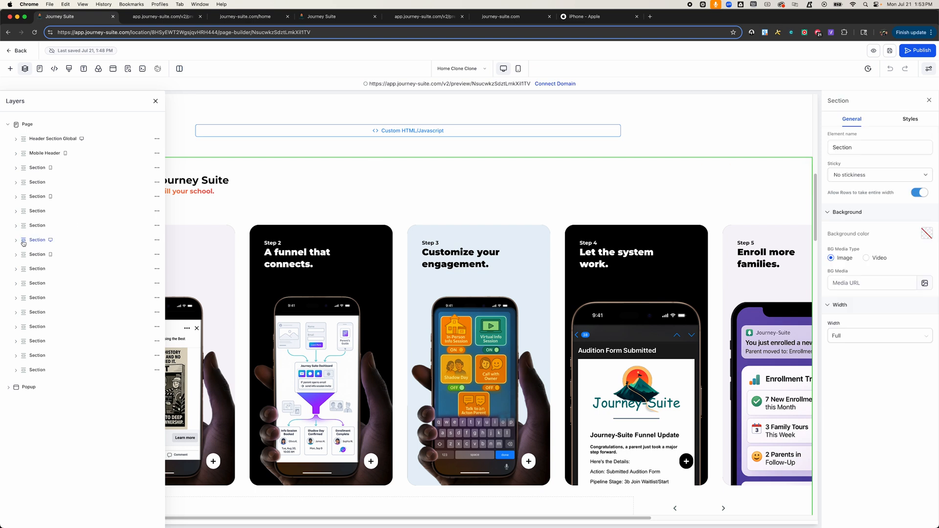
click(23, 243)
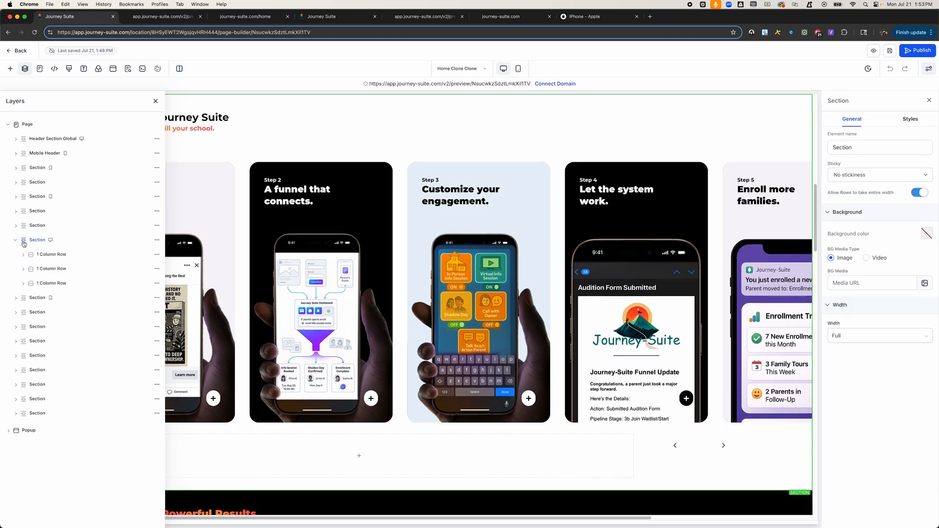
click(44, 271)
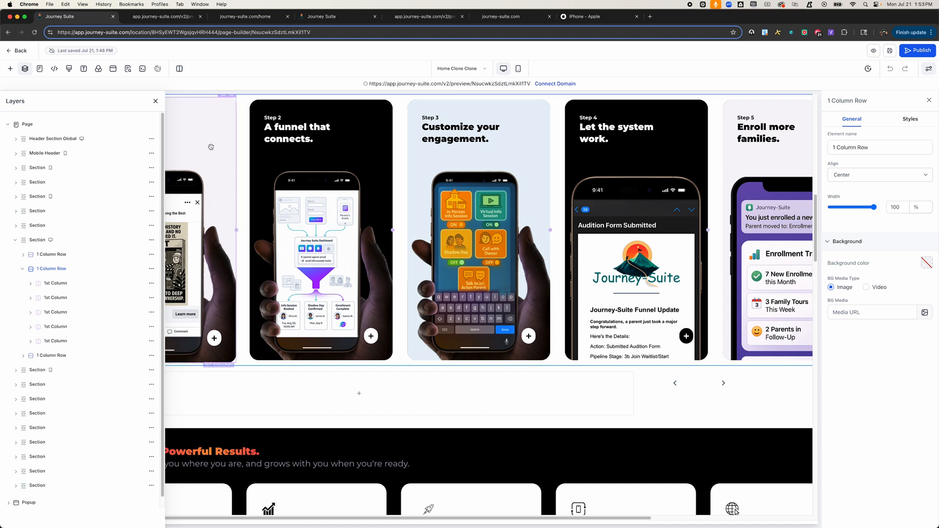
click(156, 101)
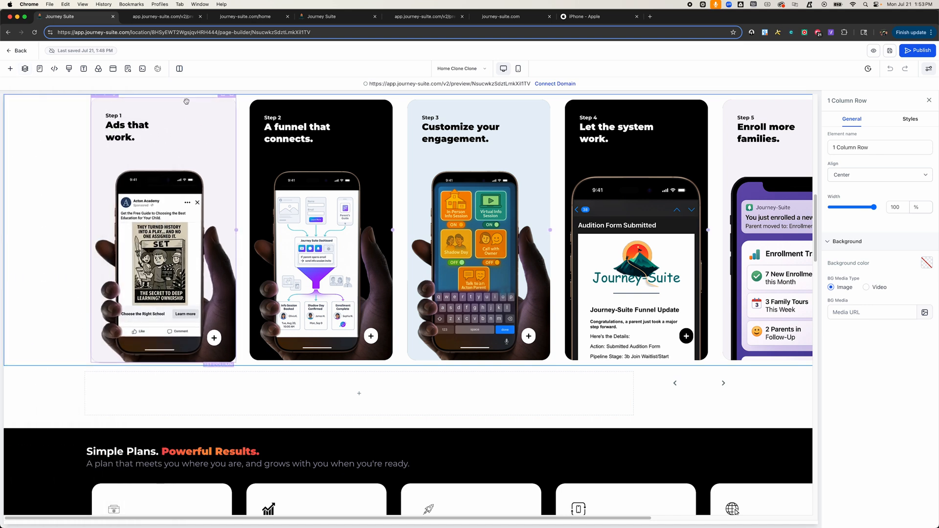
click(185, 102)
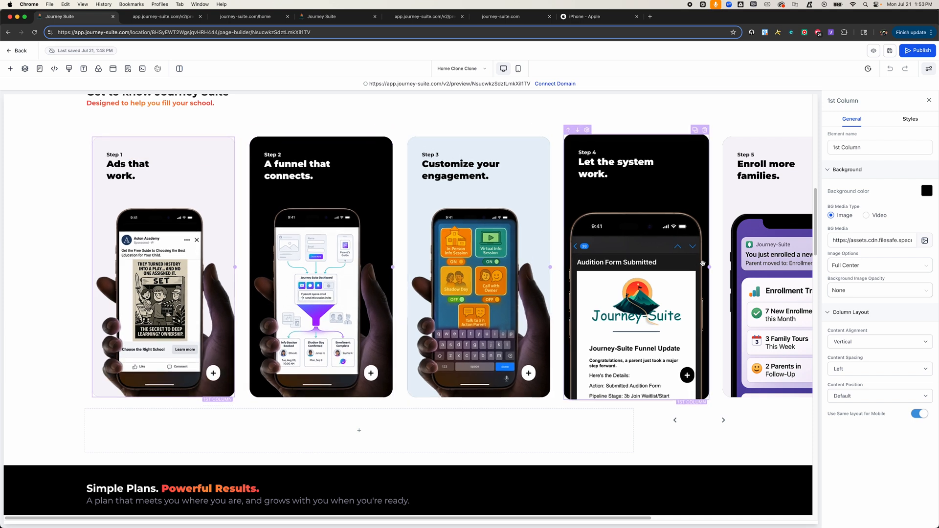
Step: Select the first card's button and view its style settings
scroll(755, 264, right, 5)
scroll(754, 264, left, 5)
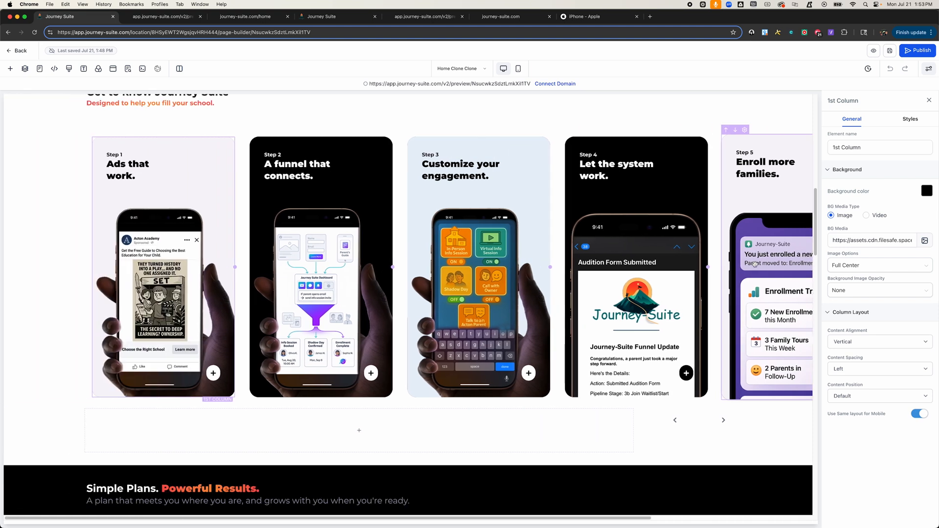
click(208, 374)
click(876, 120)
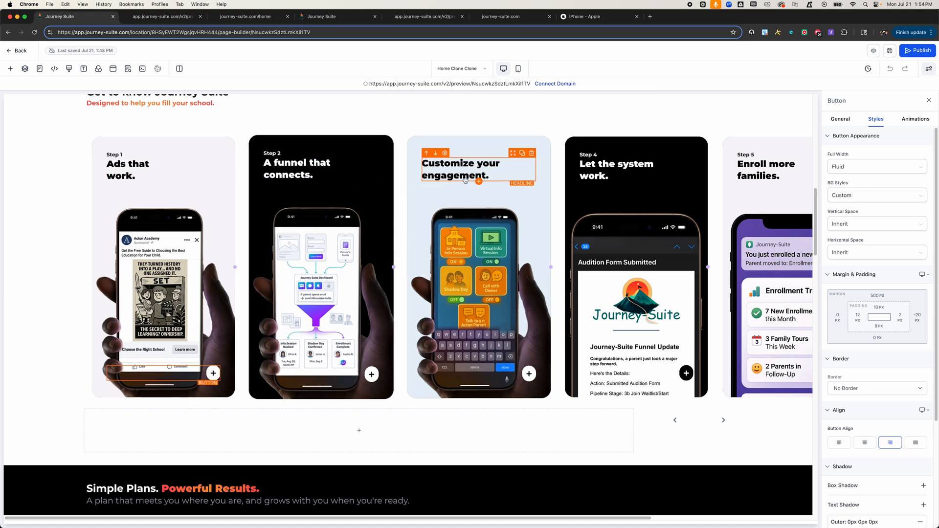
scroll(440, 169, right, 5)
scroll(487, 177, left, 5)
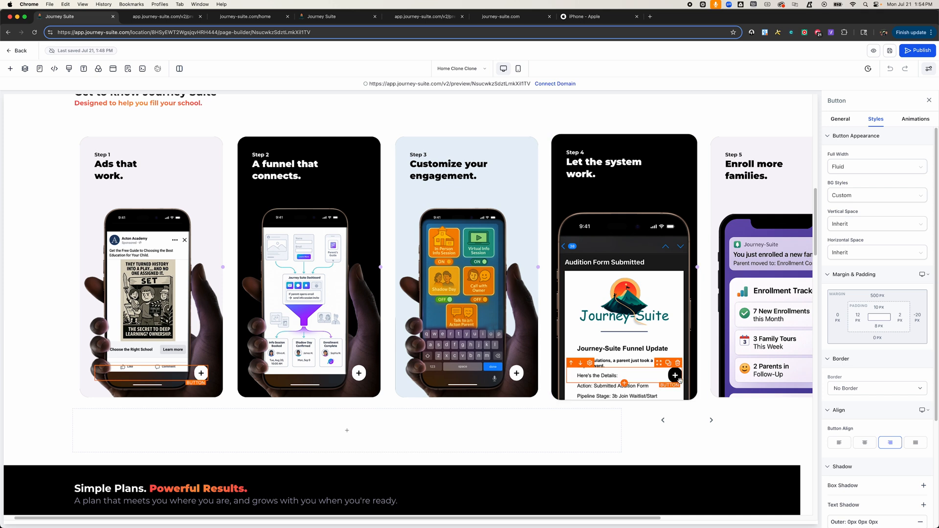
Step: Switch to the live home page and review its card carousel
click(246, 18)
scroll(308, 201, up, 1)
scroll(308, 198, down, 2)
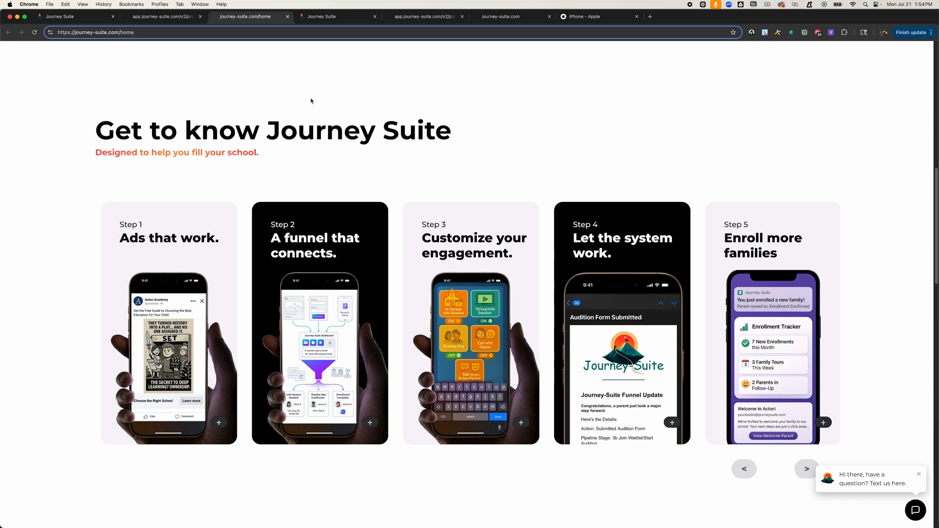
click(589, 18)
right_click(250, 202)
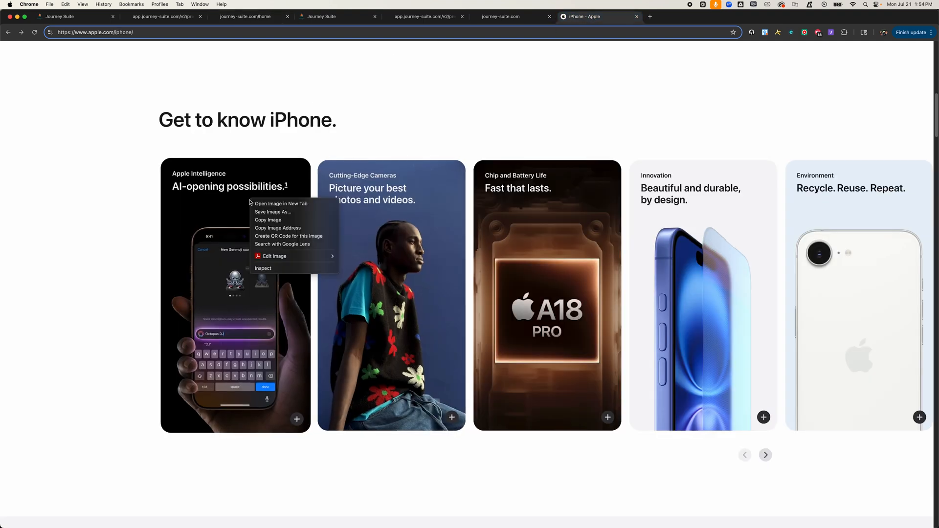
click(277, 269)
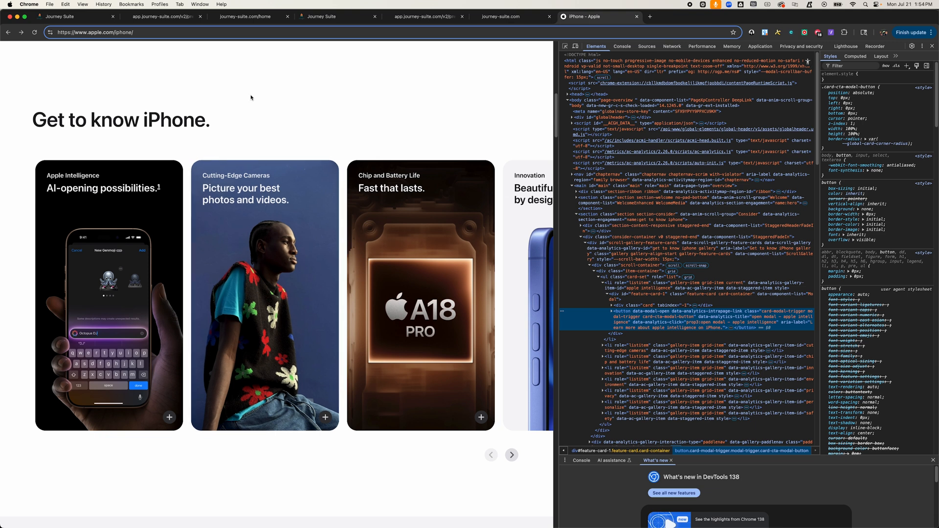
Step: Test the live home page carousel's next and previous arrows and scroll the cards sideways
click(245, 17)
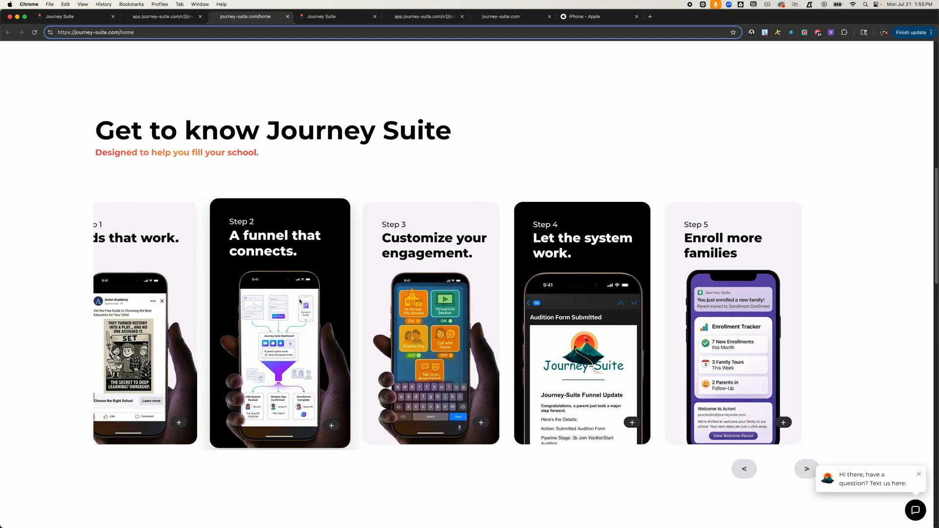
click(803, 471)
click(747, 471)
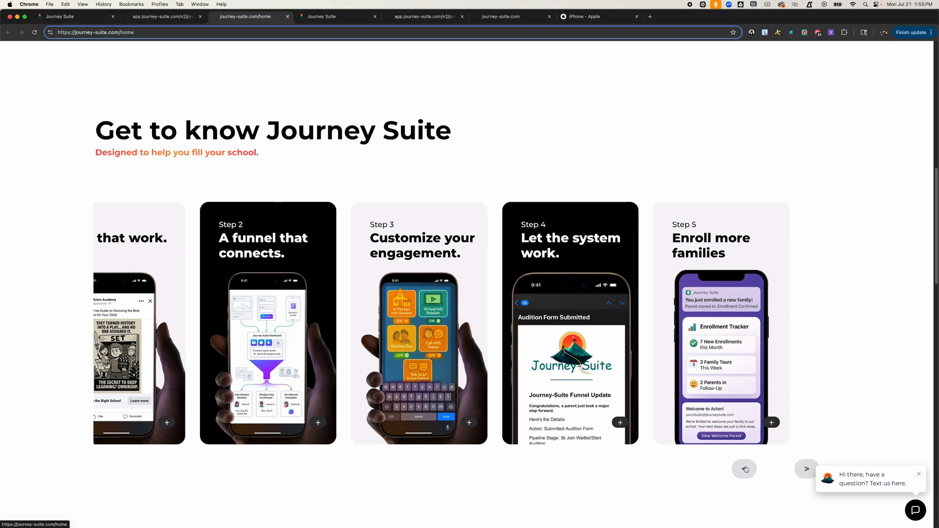
scroll(211, 316, right, 2)
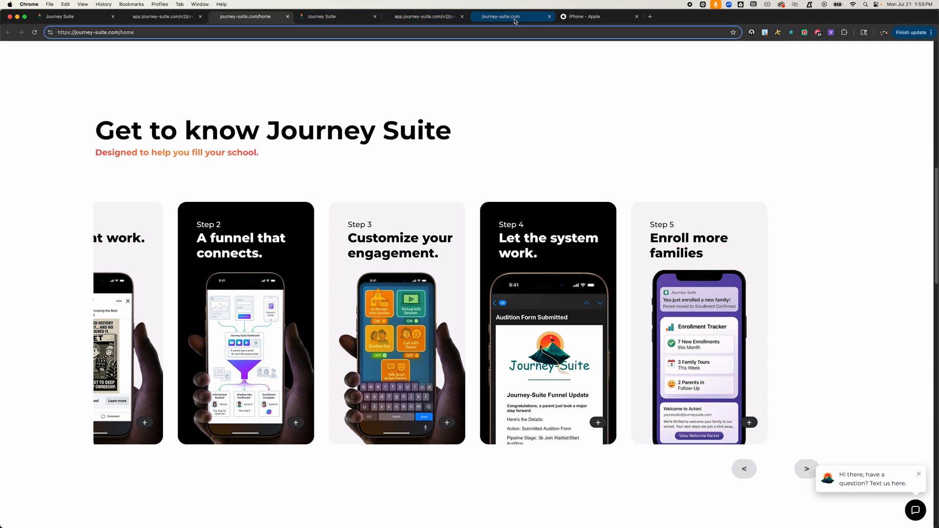
Step: Close the developer tools on Apple's page and scroll its card carousel sideways
click(587, 16)
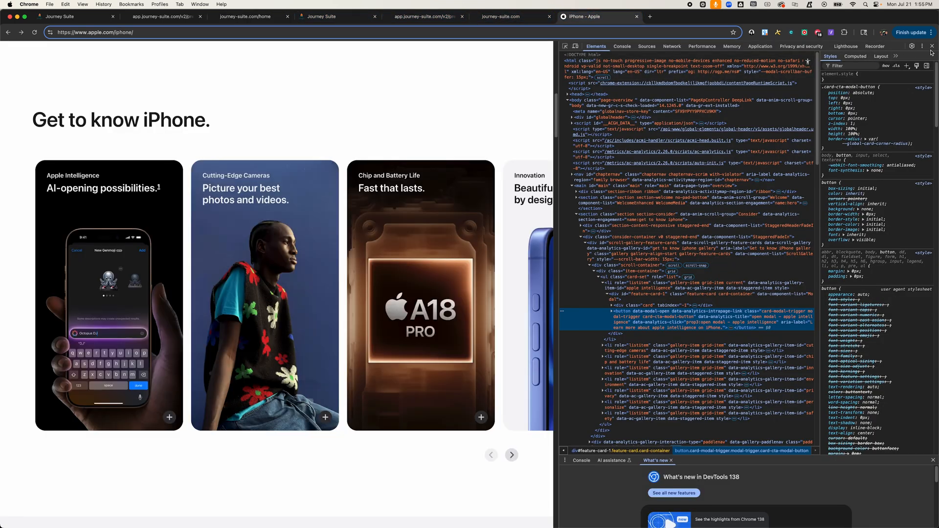
click(931, 46)
scroll(419, 246, right, 10)
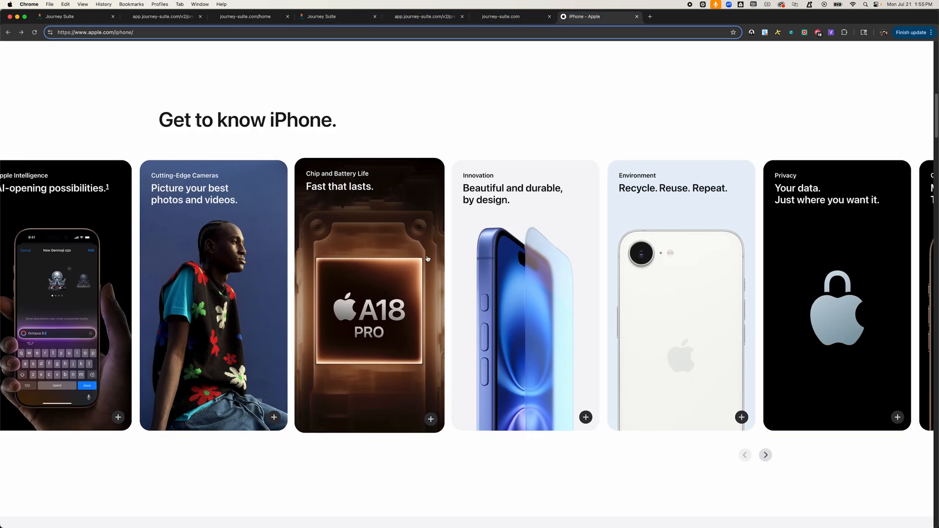
scroll(428, 259, left, 10)
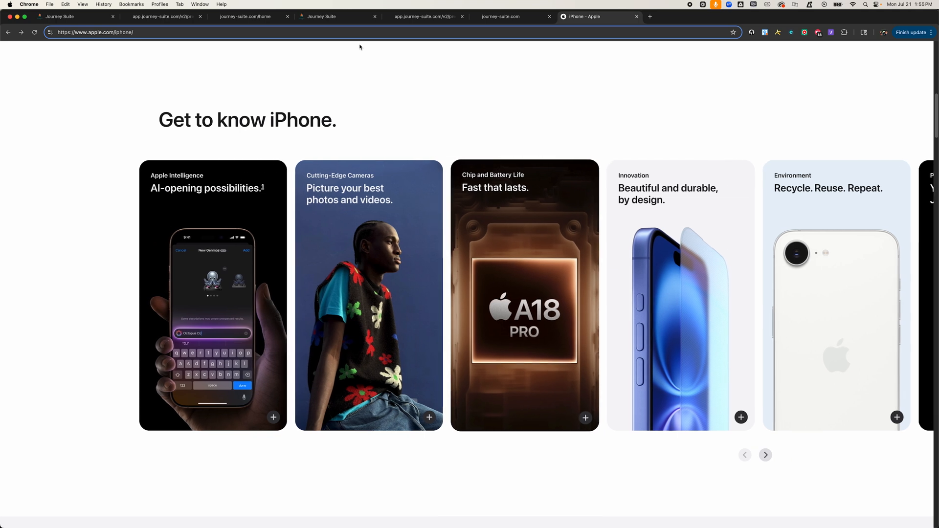
Step: Scroll the preview page's card carousel sideways to compare its behaviour
click(163, 16)
scroll(287, 246, right, 5)
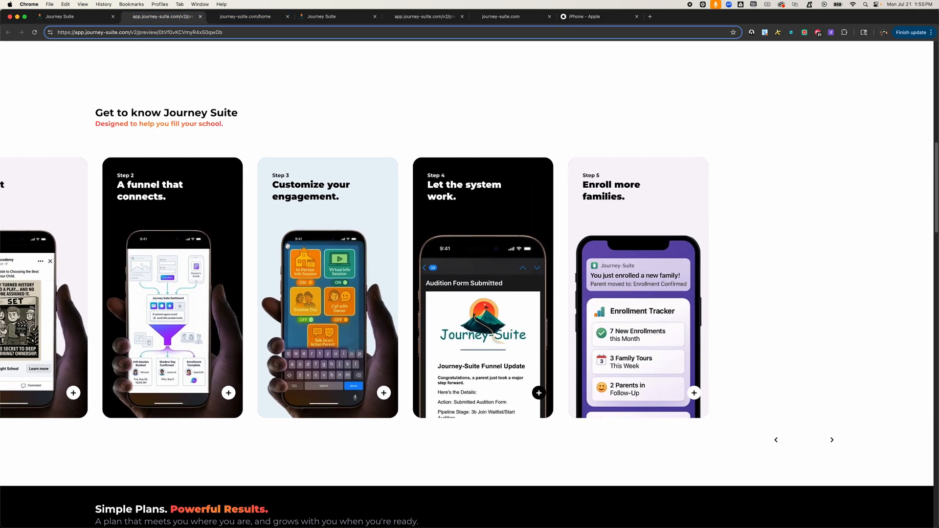
scroll(287, 246, left, 5)
scroll(288, 246, right, 3)
scroll(287, 246, left, 3)
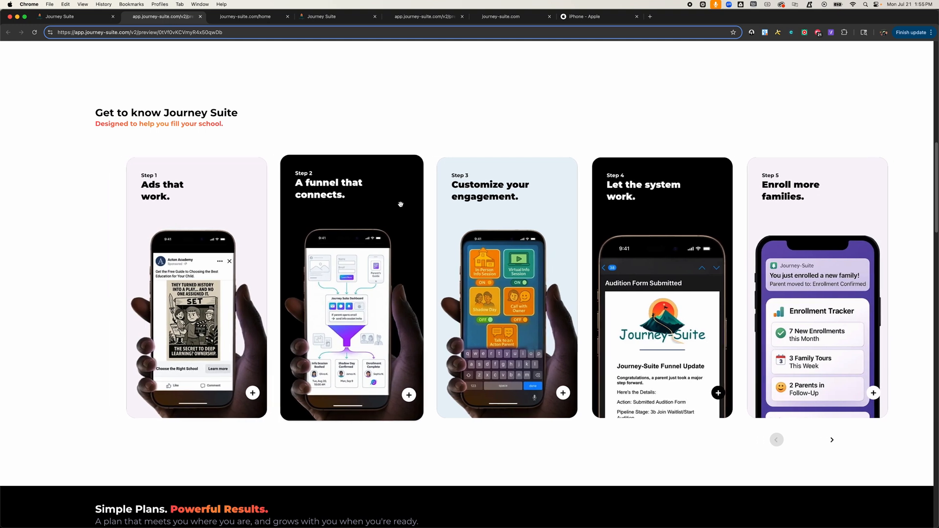
Step: Open the home page in the builder, switch to mobile view and scroll through the stacked cards
click(260, 11)
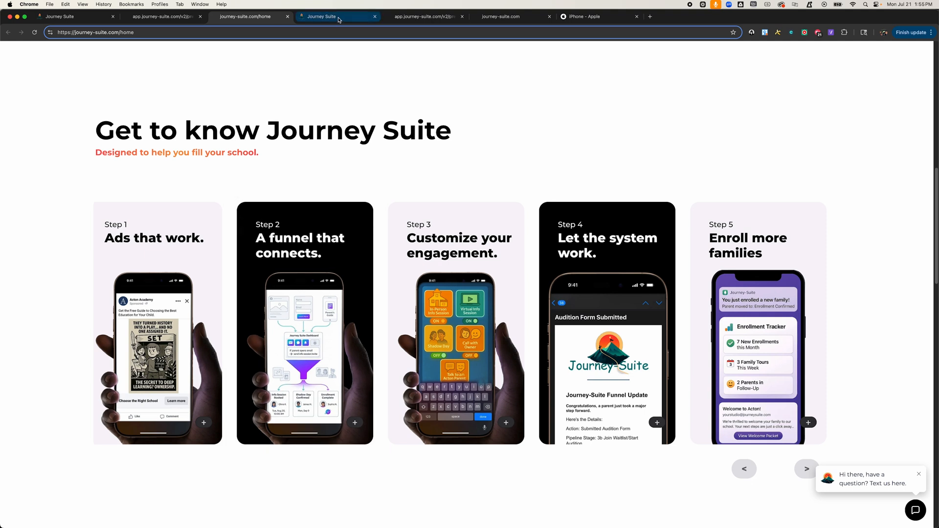
click(321, 16)
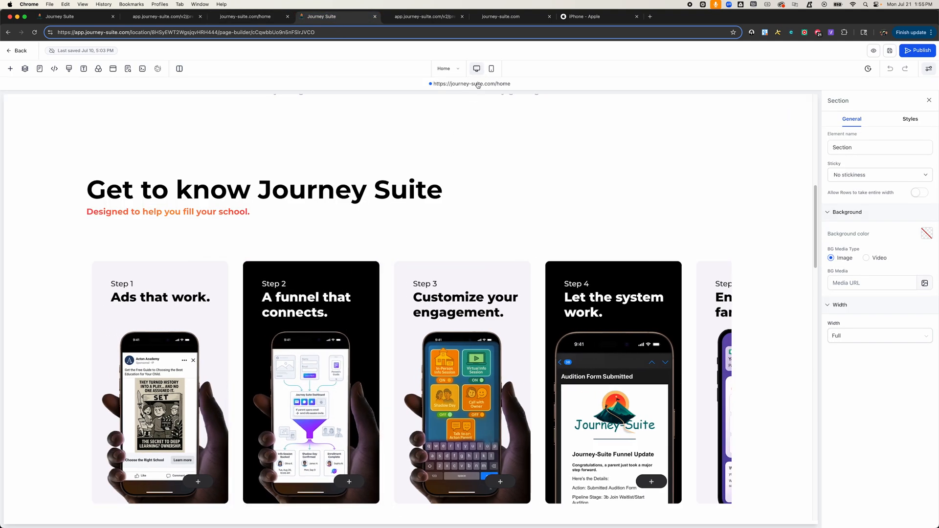
click(491, 68)
scroll(439, 255, up, 2)
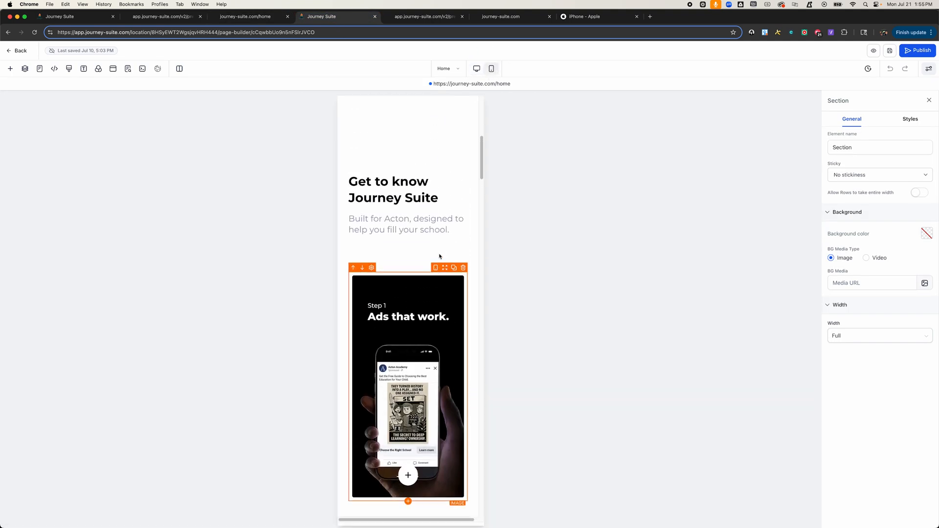
scroll(439, 255, down, 5)
scroll(439, 252, down, 1)
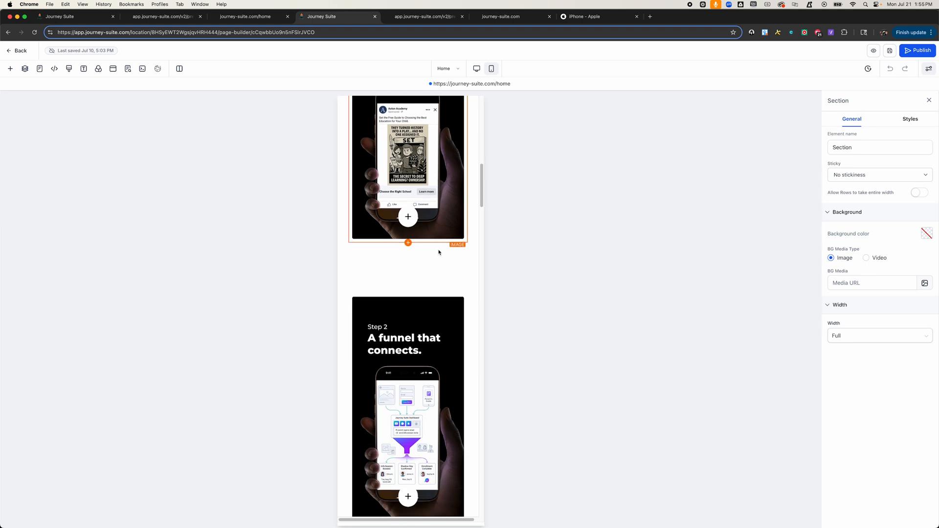
scroll(438, 252, up, 3)
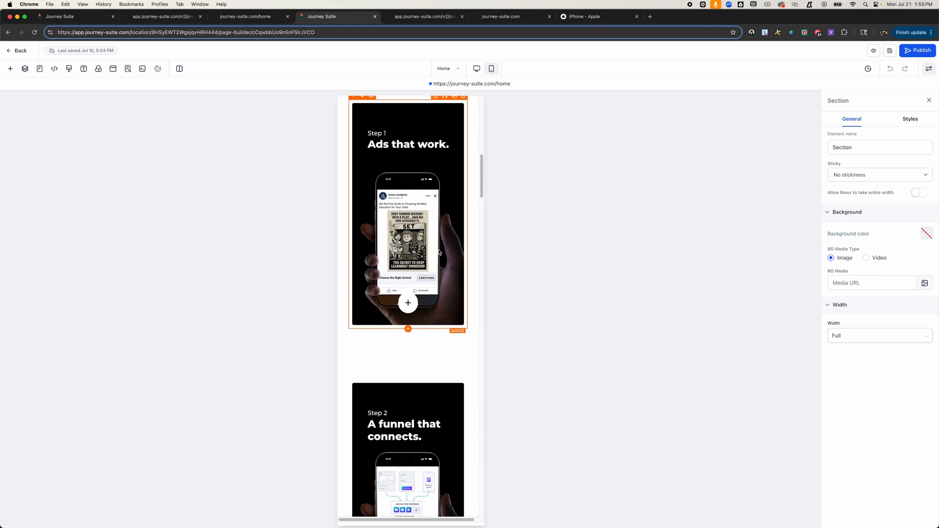
scroll(401, 232, down, 20)
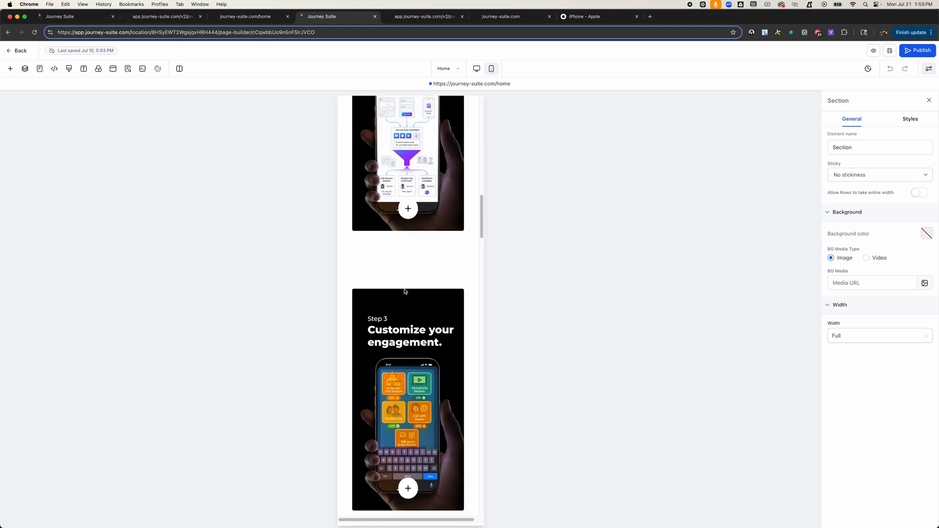
scroll(405, 291, down, 5)
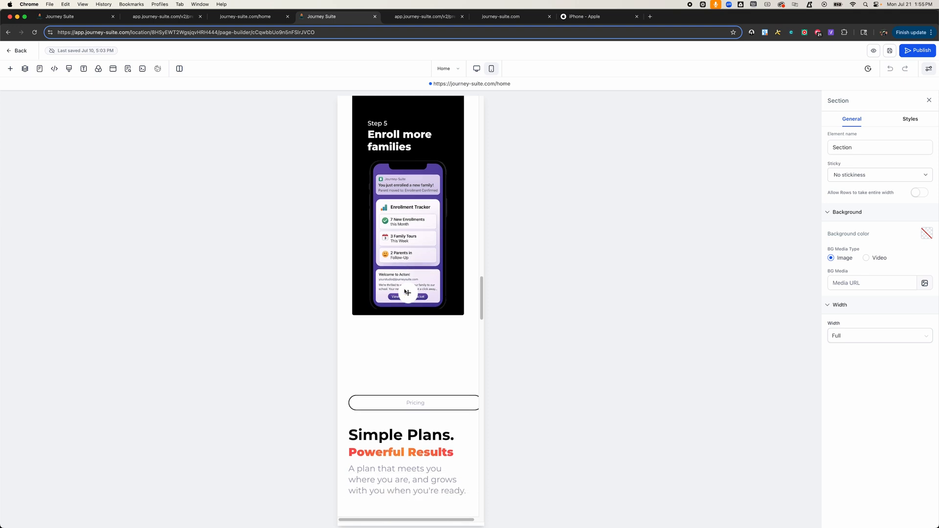
Step: Compare the preview page's carousel, then switch the cloned home page builder to mobile and back to desktop view
scroll(405, 291, up, 20)
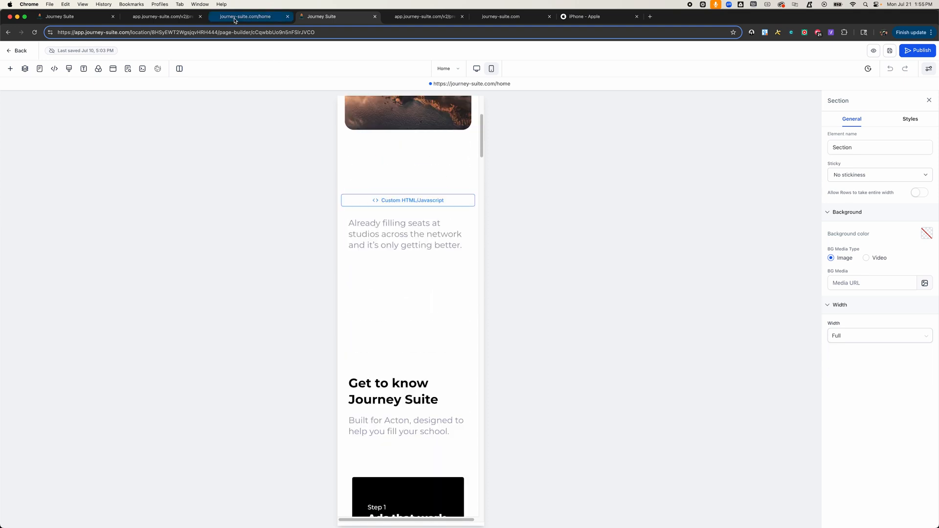
click(174, 17)
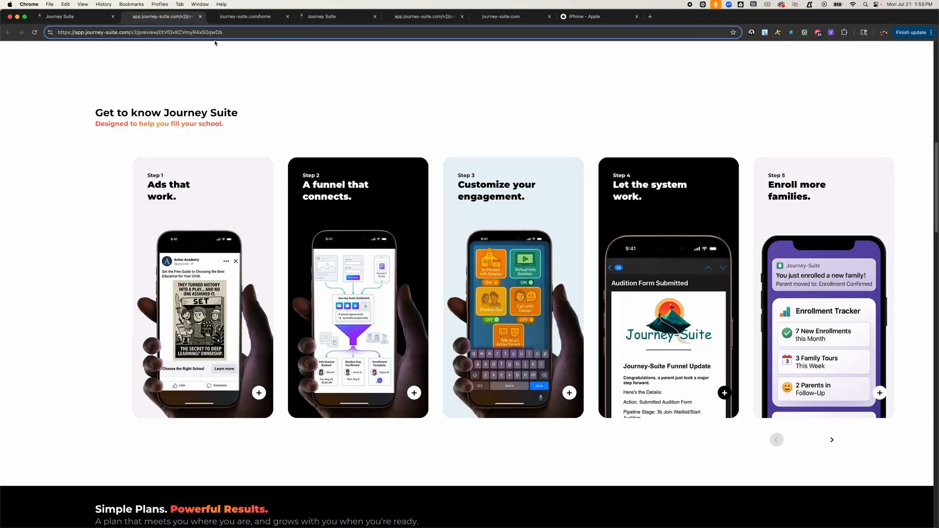
key(ctrl+shift+Tab)
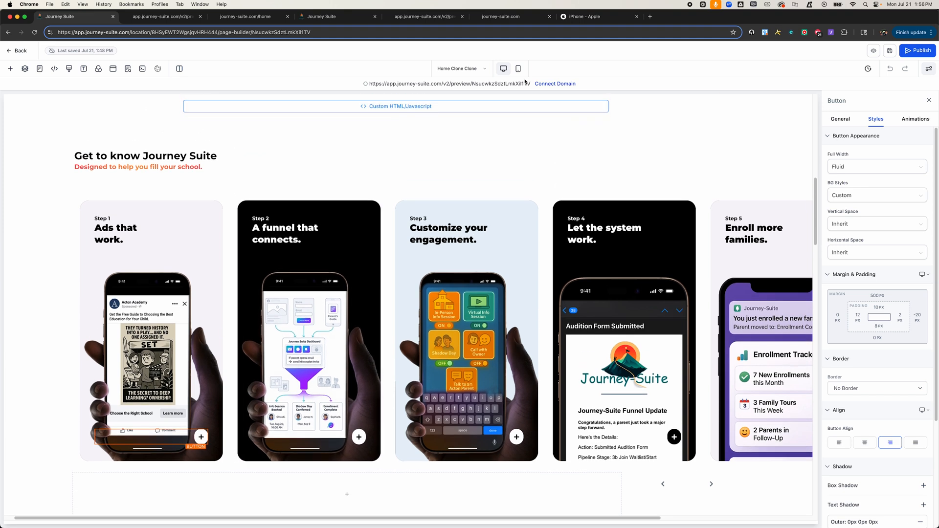
click(518, 68)
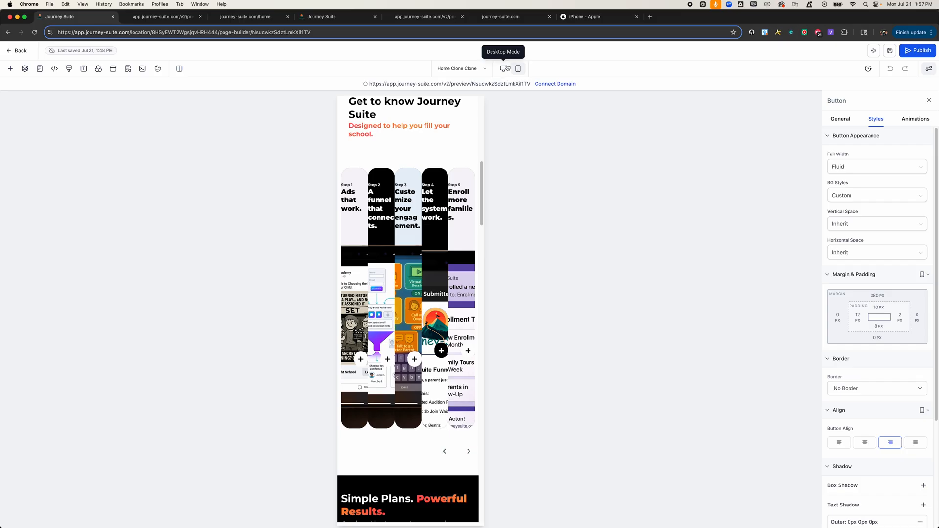
click(503, 69)
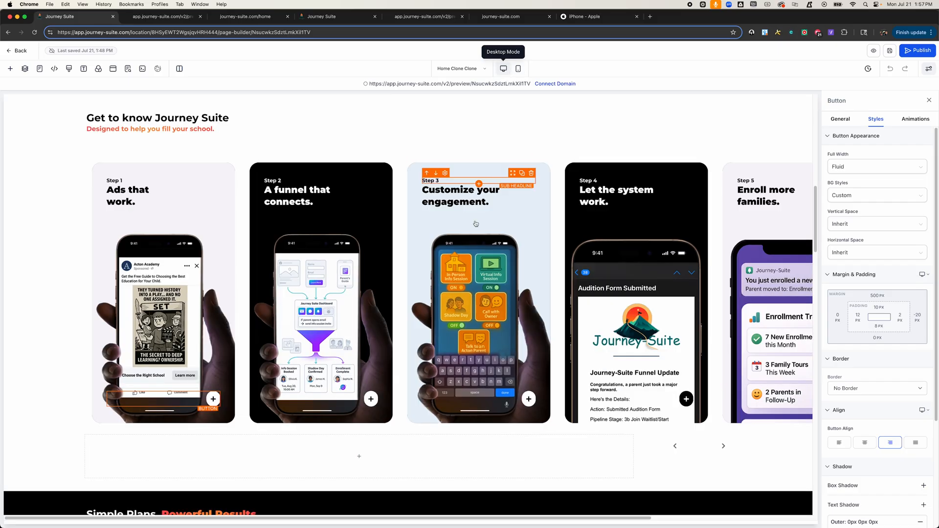
Step: Select the custom HTML/Javascript element above the Get to know section and open its code editor
scroll(361, 279, up, 1)
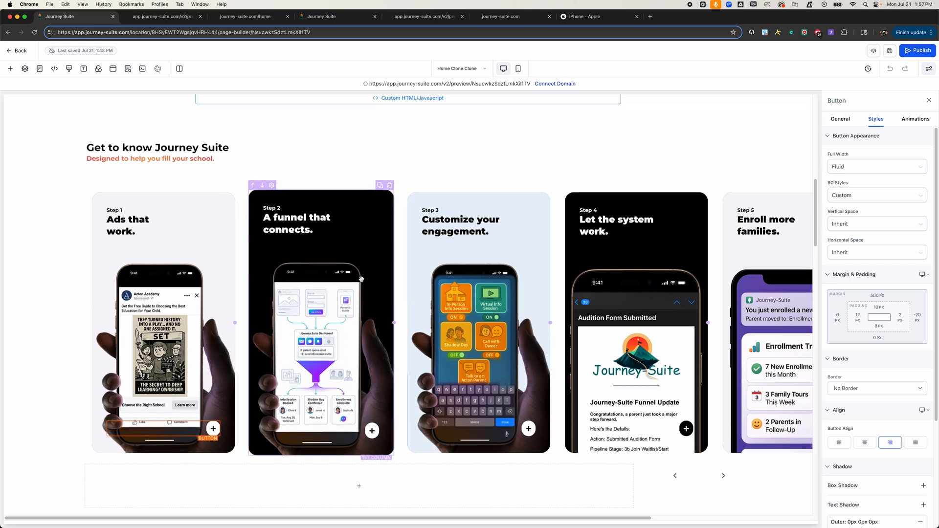
scroll(361, 279, up, 3)
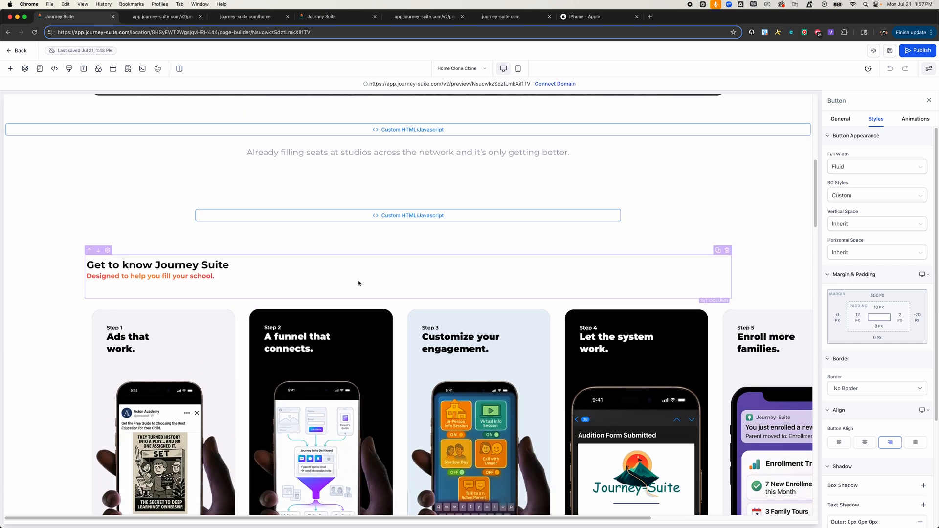
click(173, 205)
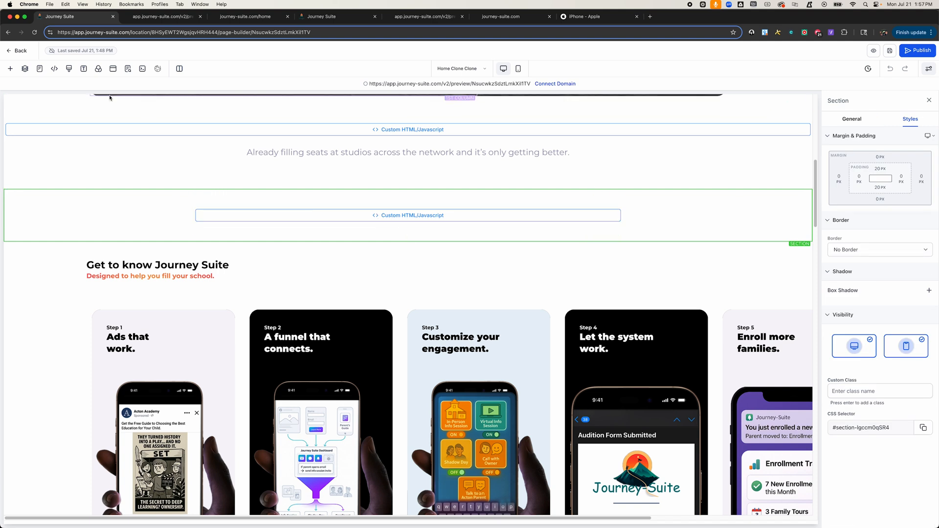
click(10, 69)
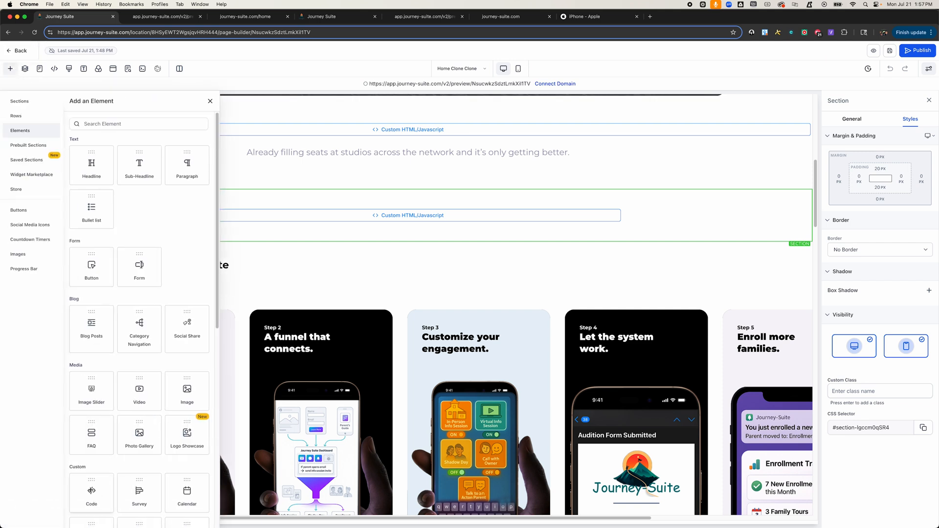
click(211, 101)
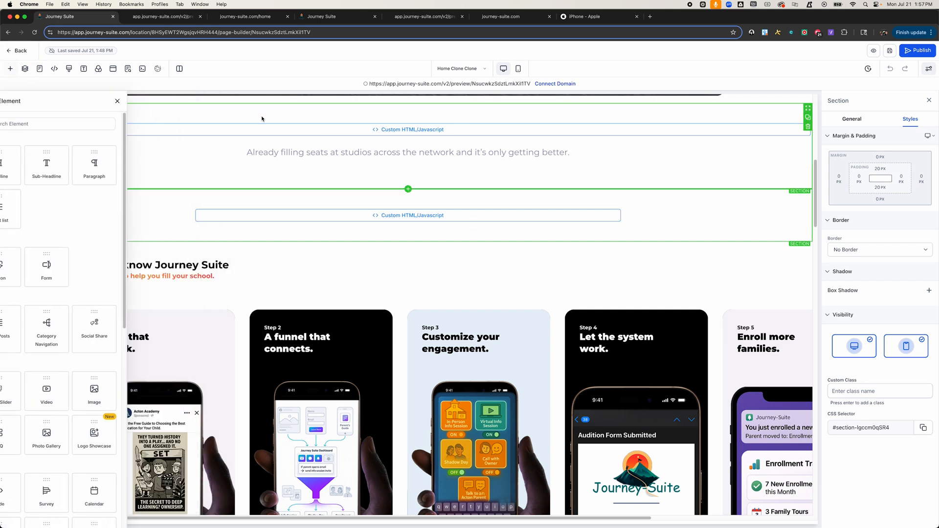
click(372, 217)
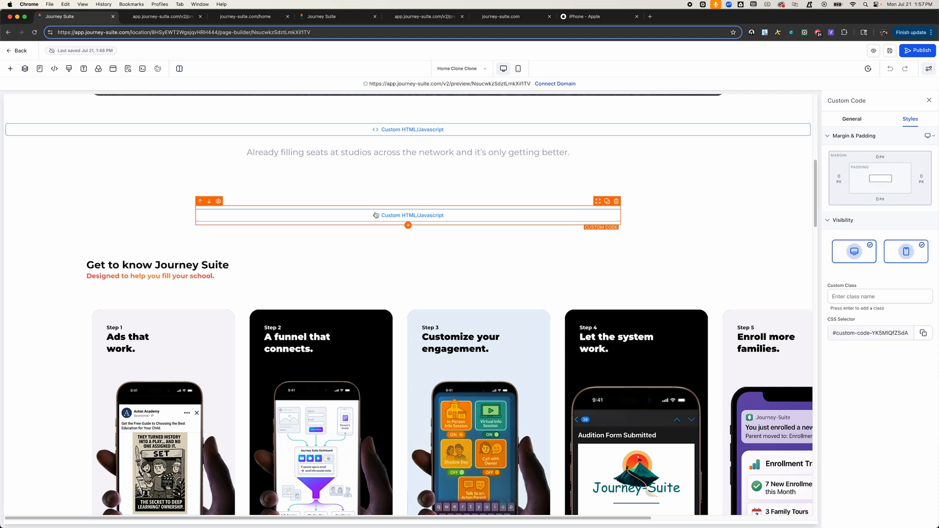
click(856, 121)
click(863, 172)
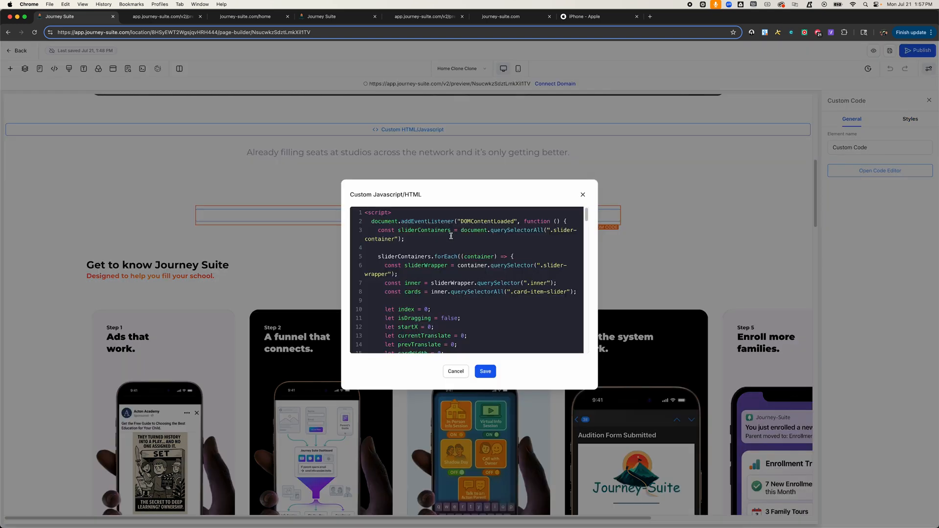
Step: Read through the carousel slider script in the code editor, then close the editor
scroll(442, 249, down, 5)
scroll(442, 249, down, 10)
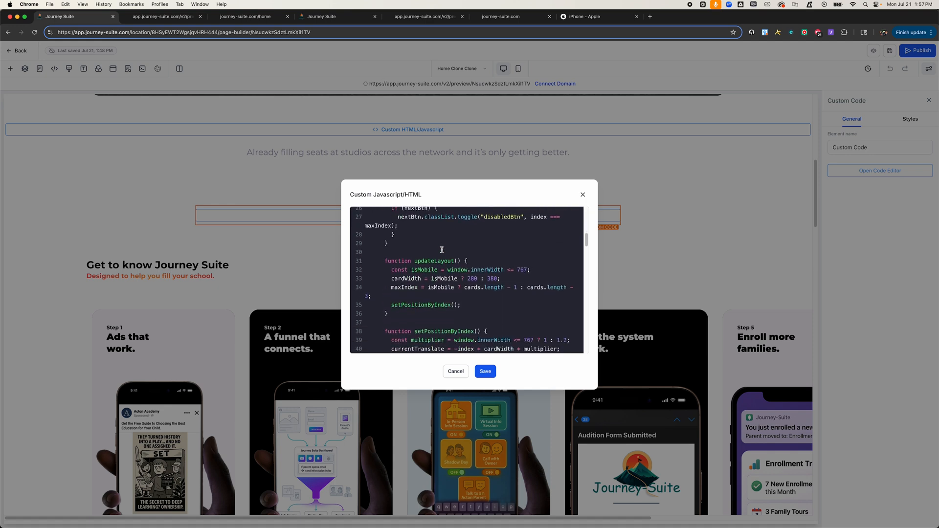
scroll(442, 250, down, 2)
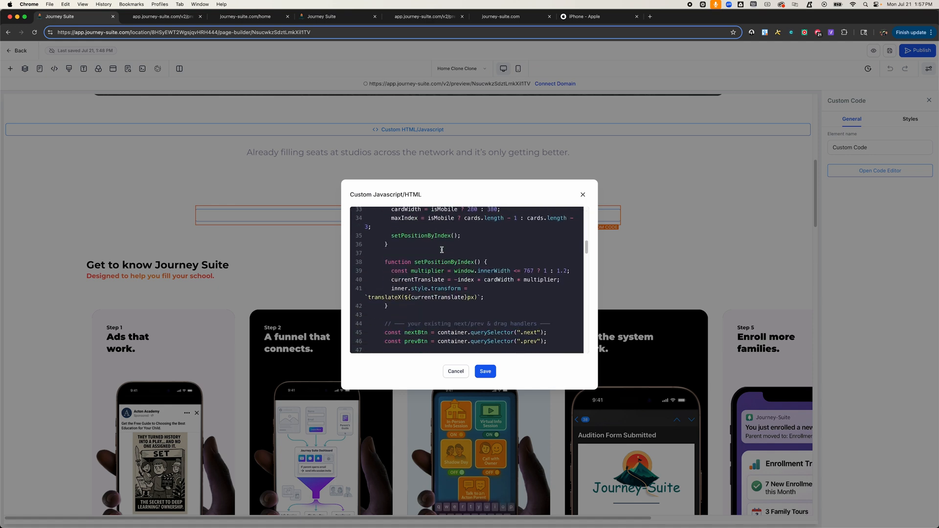
scroll(442, 250, down, 7)
scroll(441, 249, down, 15)
scroll(441, 250, down, 8)
scroll(442, 250, down, 8)
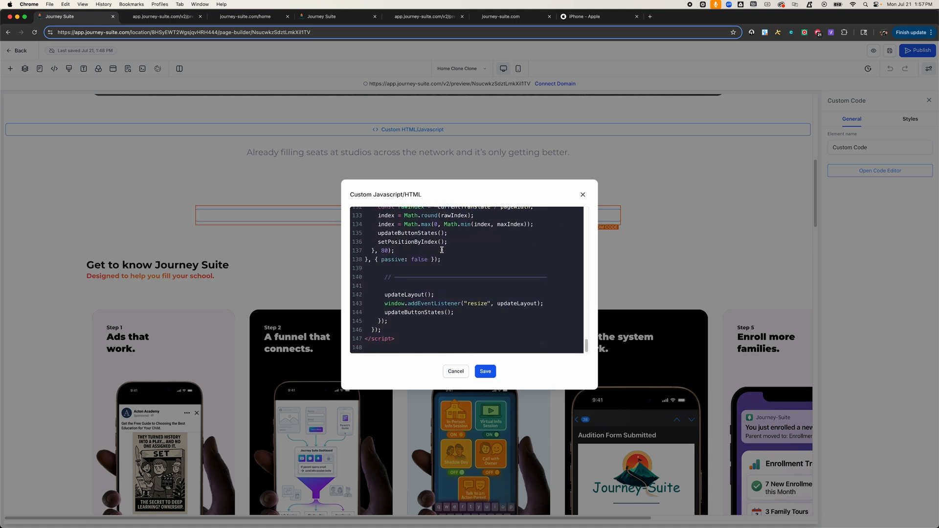
click(583, 195)
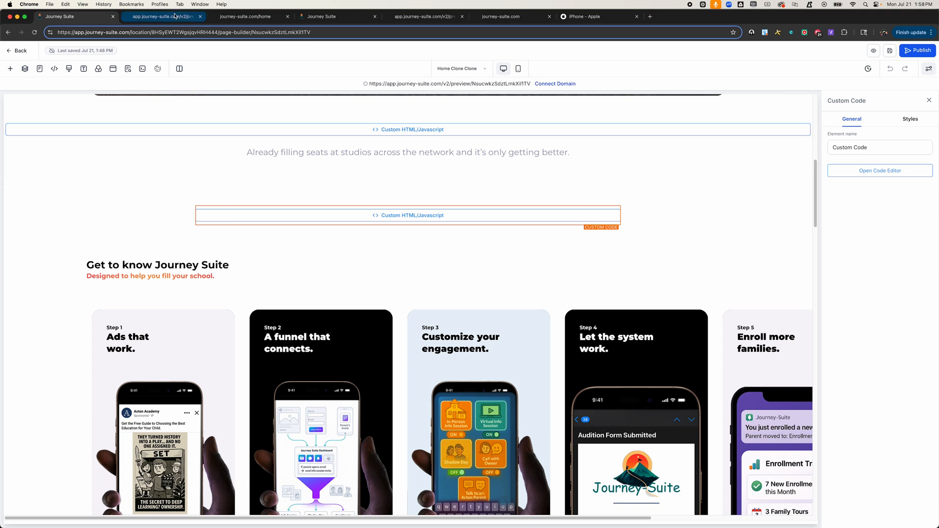
Step: Scroll the builder's card carousel sideways to check how the cards move
scroll(125, 251, down, 3)
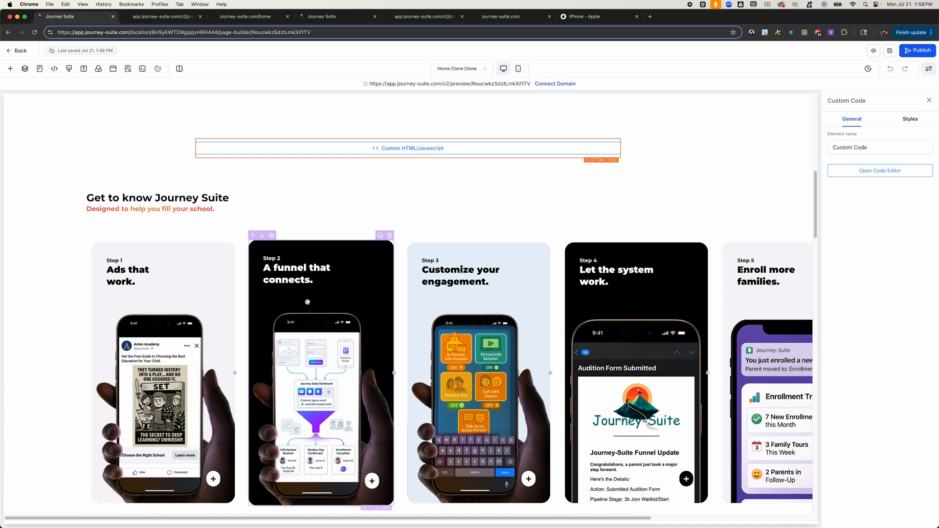
scroll(307, 301, right, 3)
scroll(307, 302, left, 3)
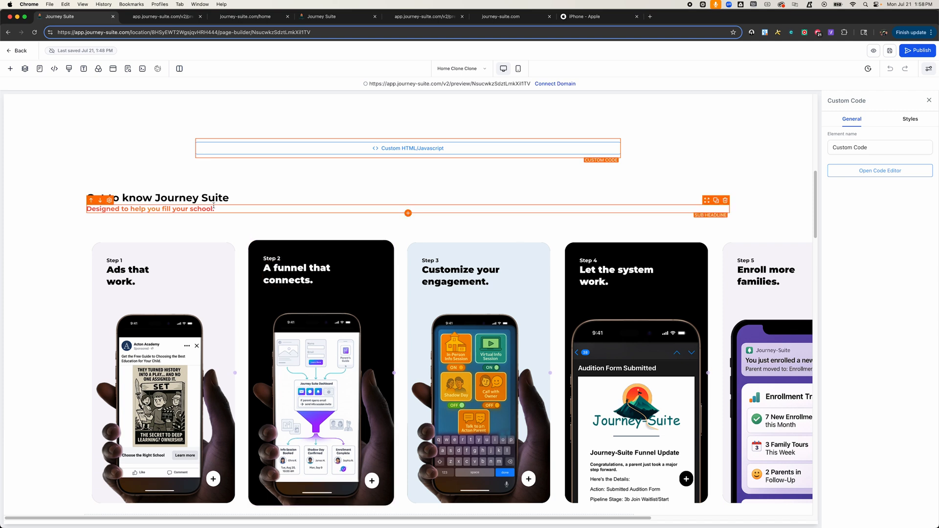
scroll(203, 296, down, 2)
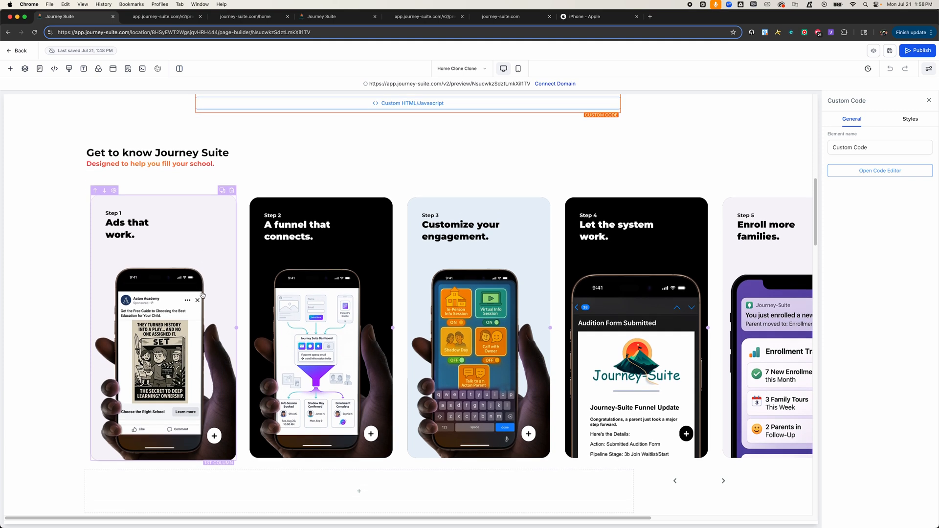
scroll(203, 296, up, 1)
scroll(203, 296, up, 1)
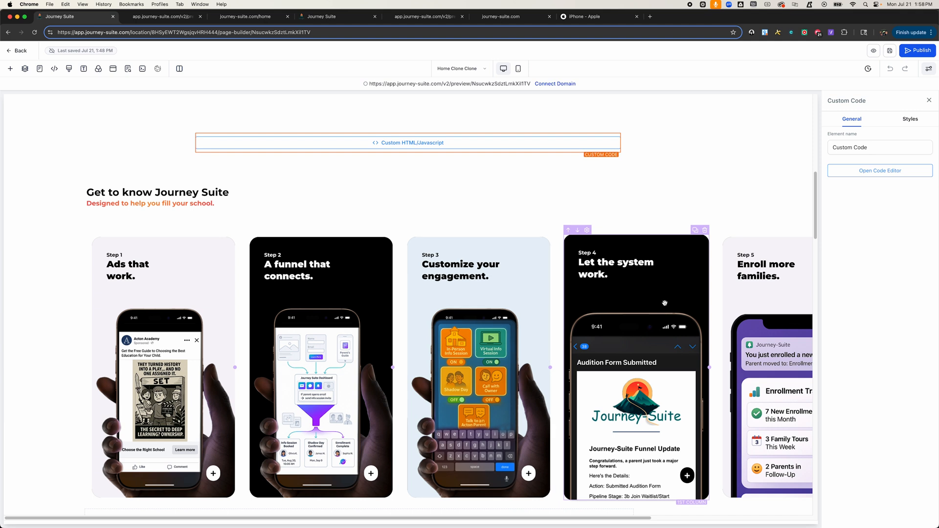
scroll(665, 302, right, 5)
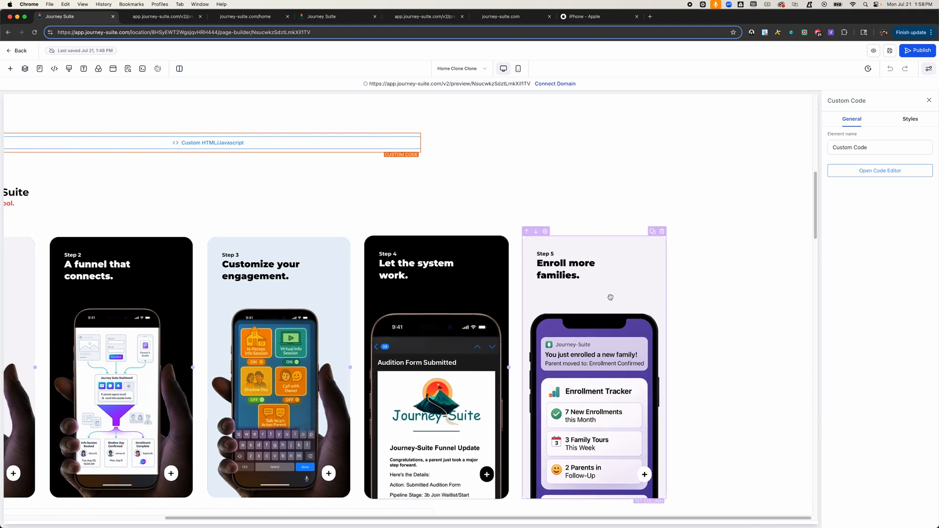
Step: Duplicate the Step 5 card column, then delete the duplicate
click(628, 240)
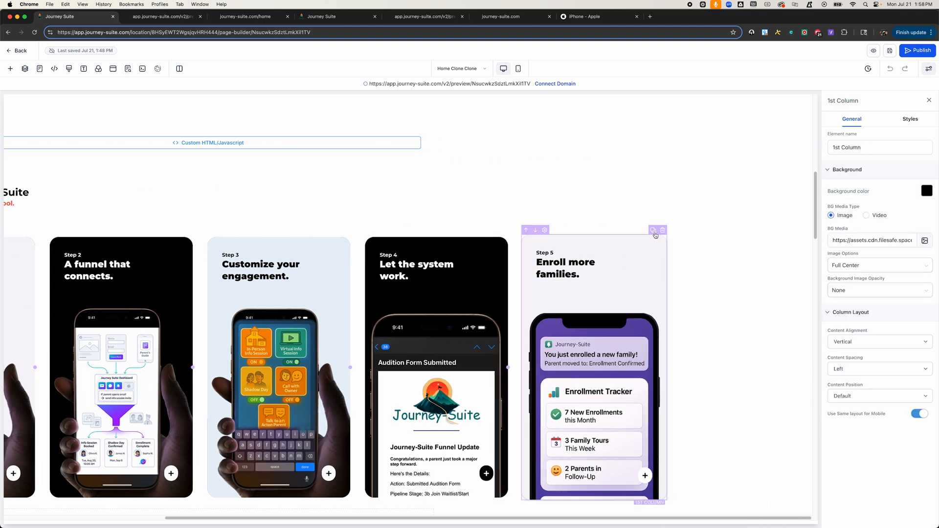
click(654, 231)
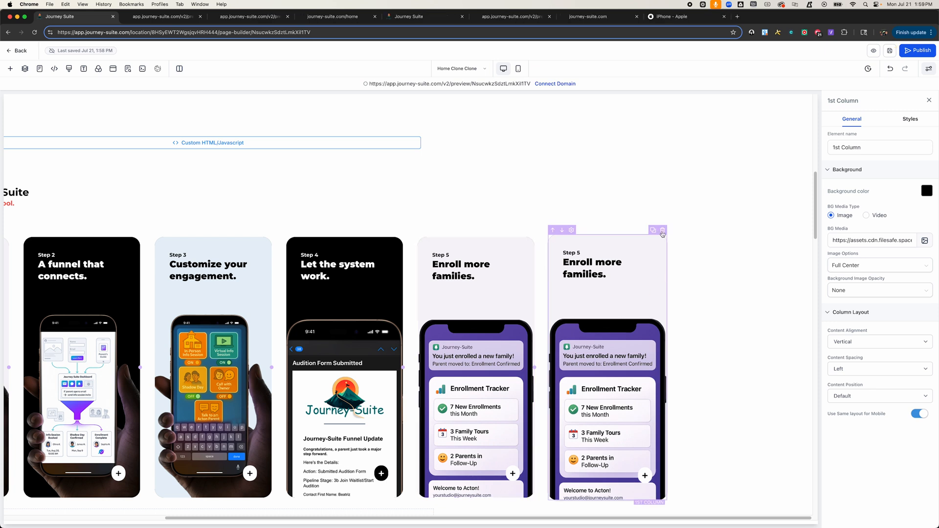
click(662, 231)
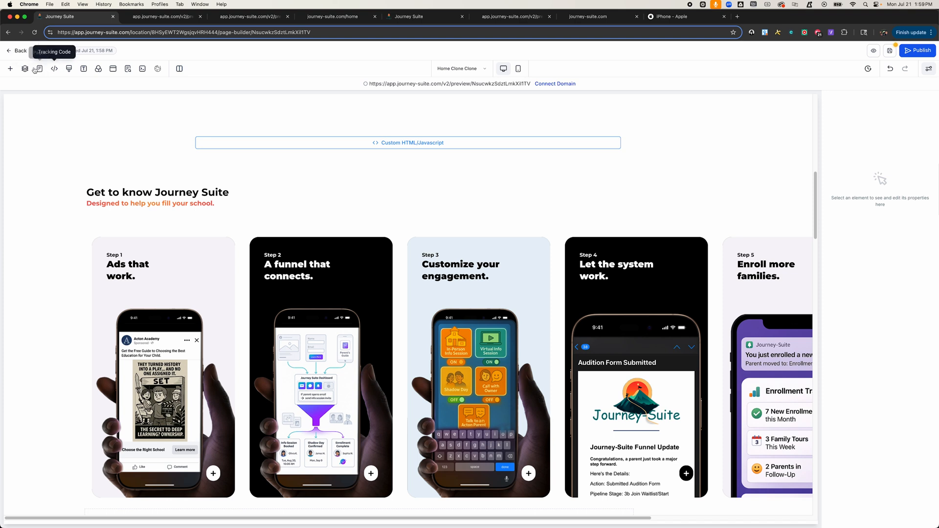
Step: Clear all of the page's custom CSS and save the empty stylesheet
click(69, 71)
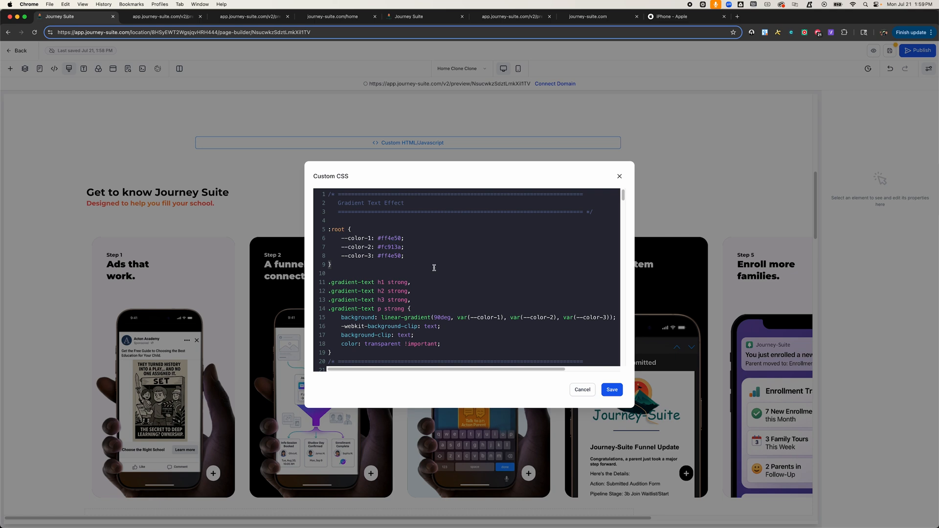
key(super+a)
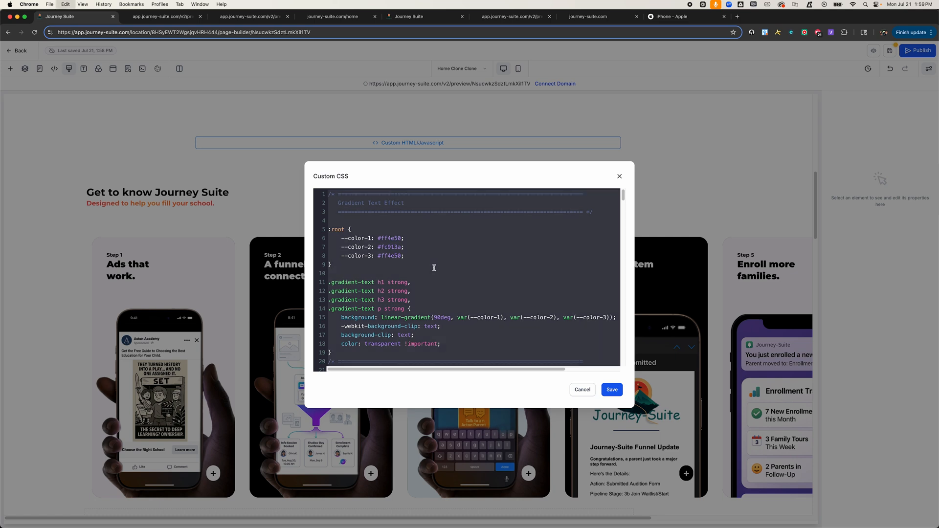
key(BackSpace)
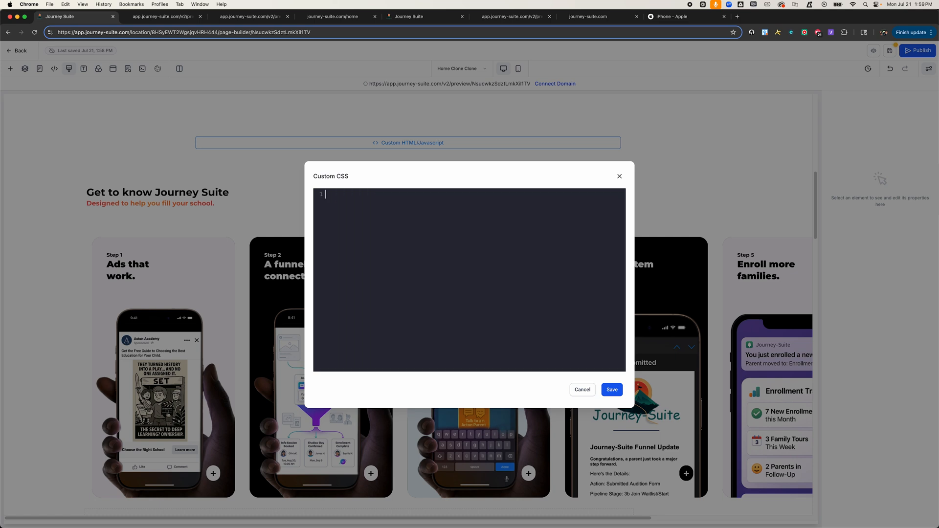
click(612, 390)
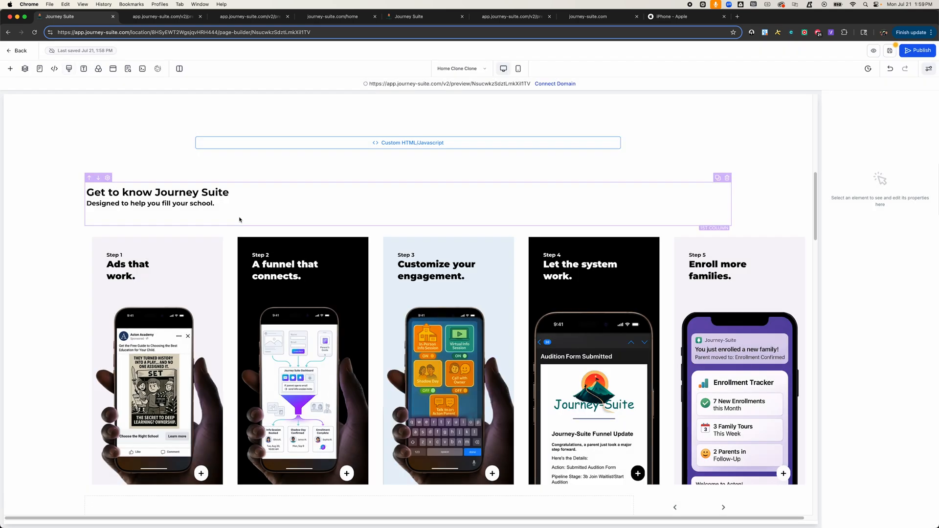
Step: Reopen the page's custom CSS editor and paste the stylesheet back in
click(239, 218)
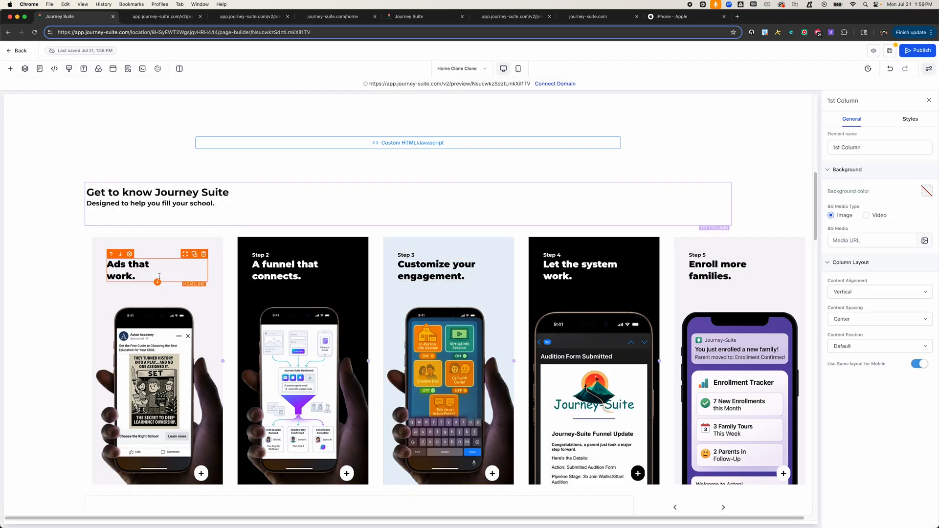
click(69, 69)
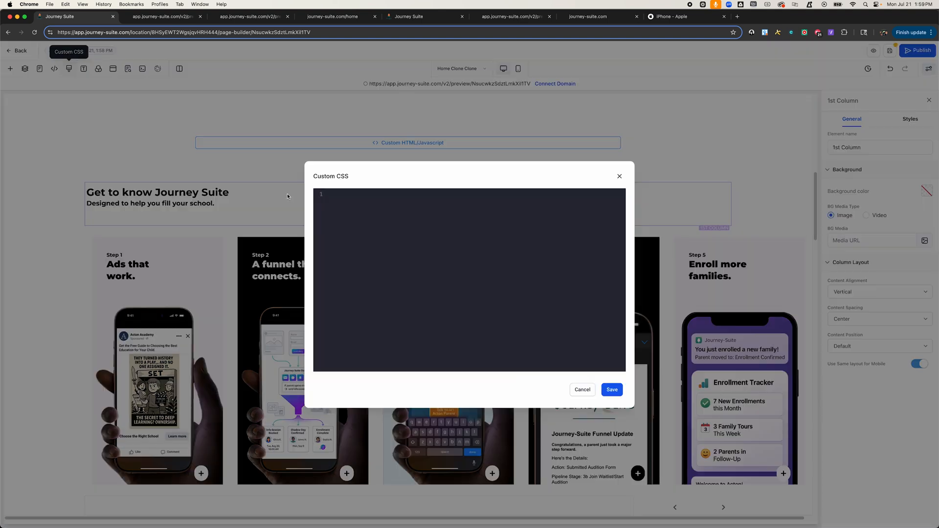
key(super+v)
Step: Scroll through the pasted custom CSS to check it, then save the stylesheet
scroll(433, 254, up, 20)
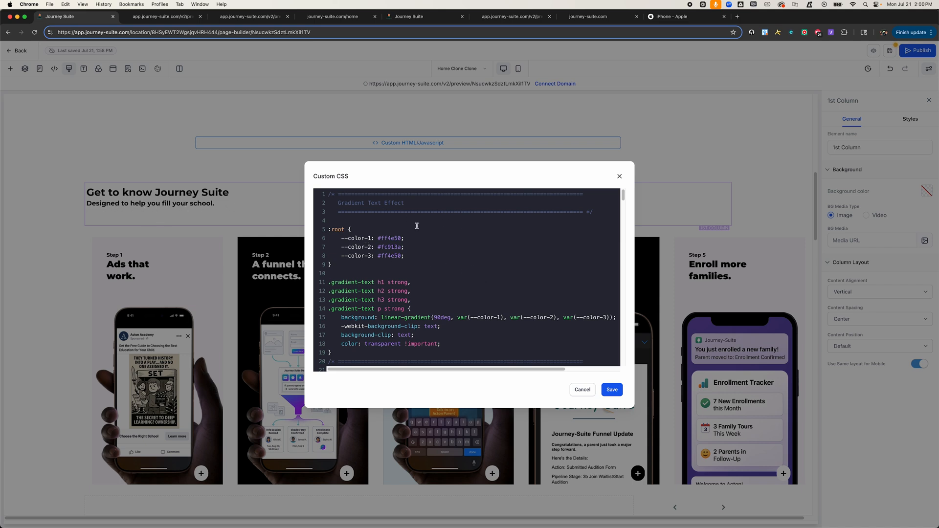
scroll(398, 260, down, 3)
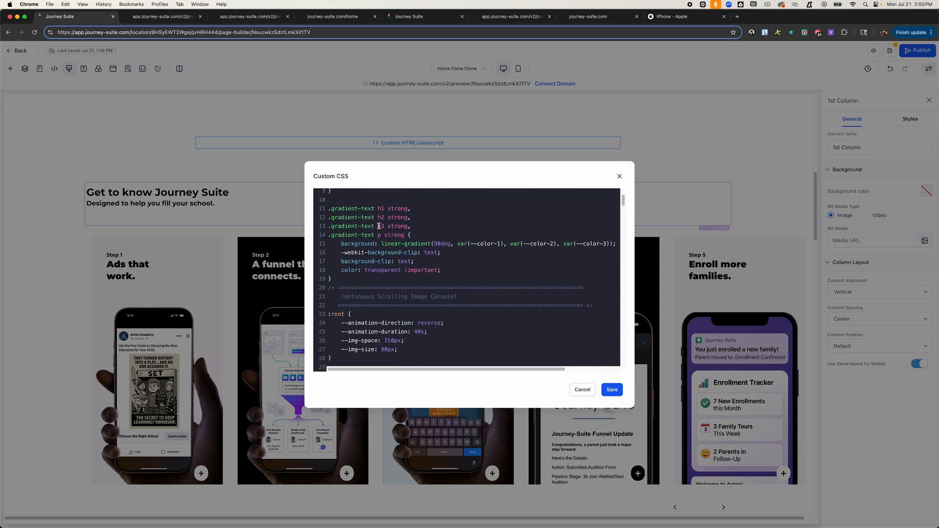
scroll(419, 285, down, 5)
scroll(419, 285, up, 3)
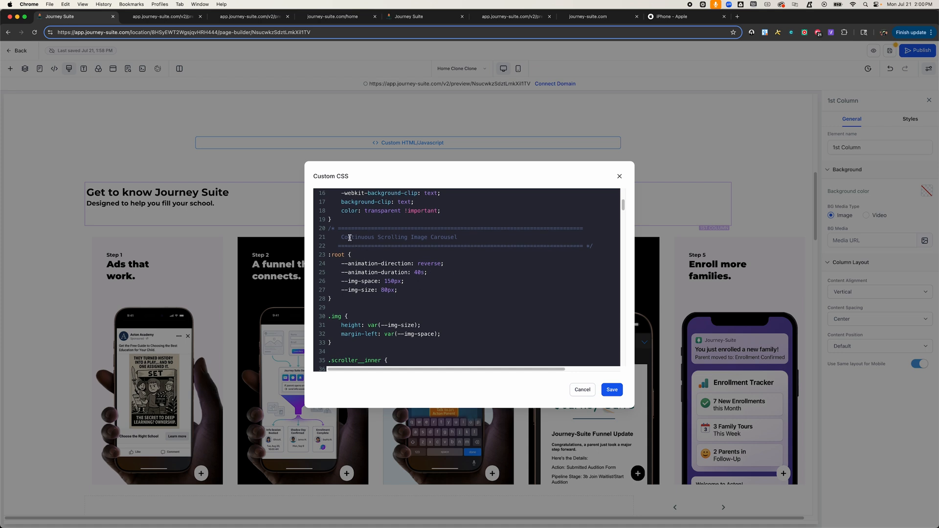
scroll(438, 279, down, 4)
scroll(441, 283, down, 2)
scroll(441, 283, down, 10)
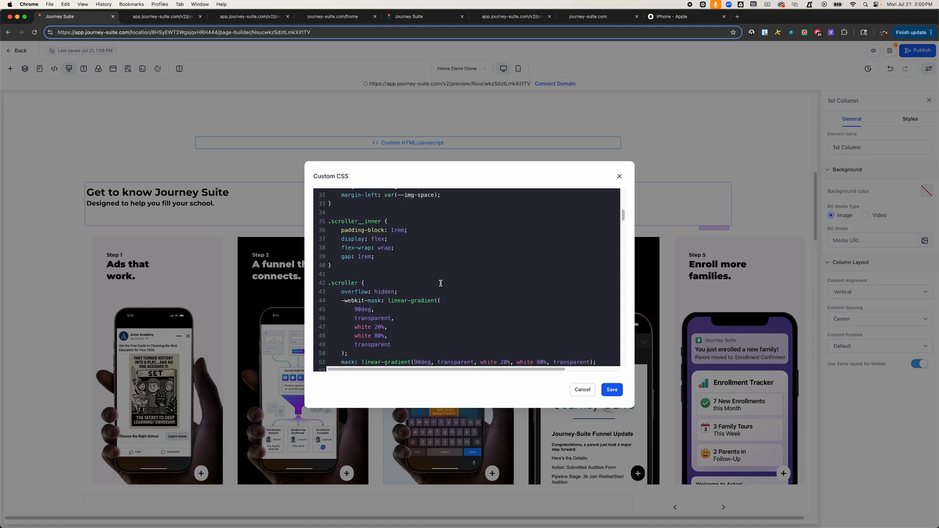
scroll(440, 283, down, 2)
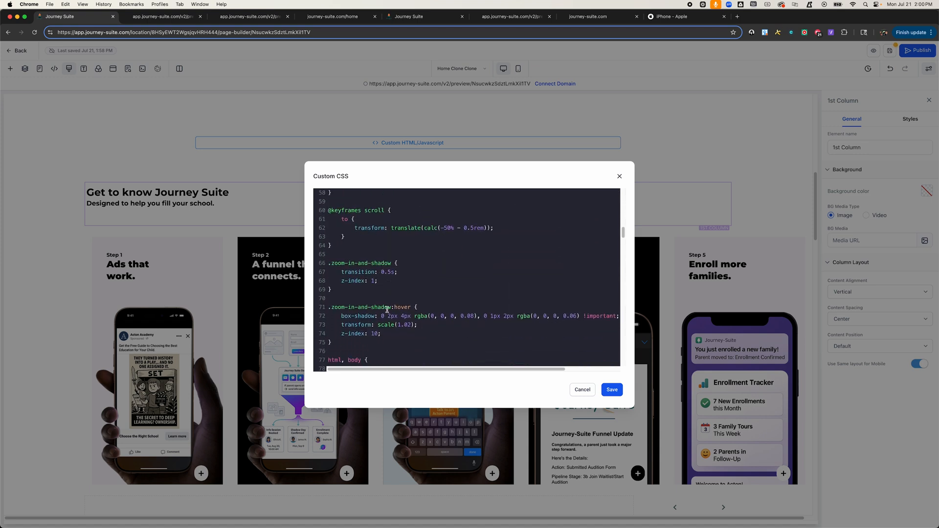
scroll(395, 306, down, 5)
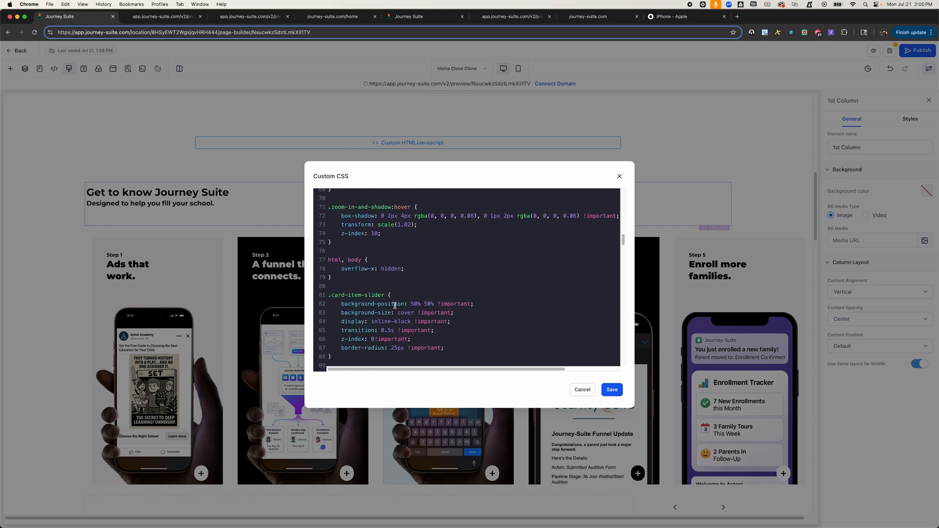
scroll(395, 305, down, 1)
scroll(395, 305, down, 1)
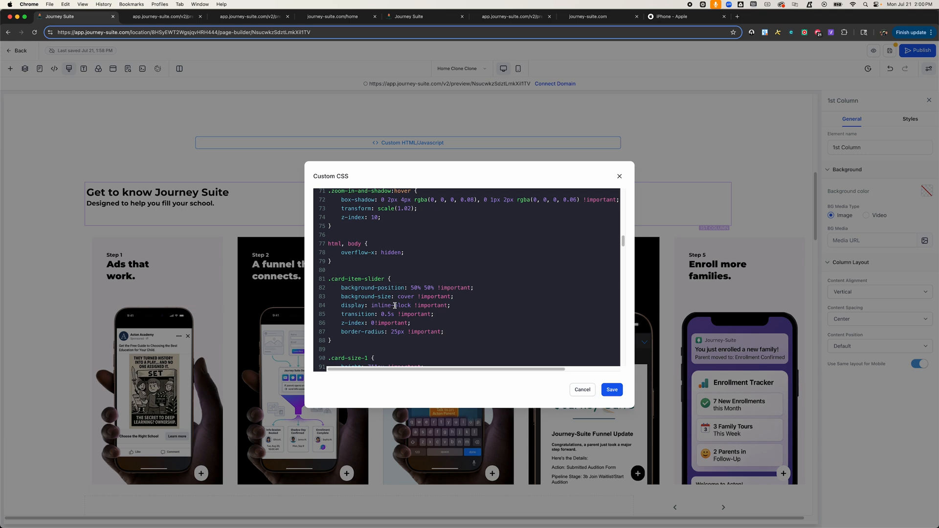
scroll(395, 305, down, 2)
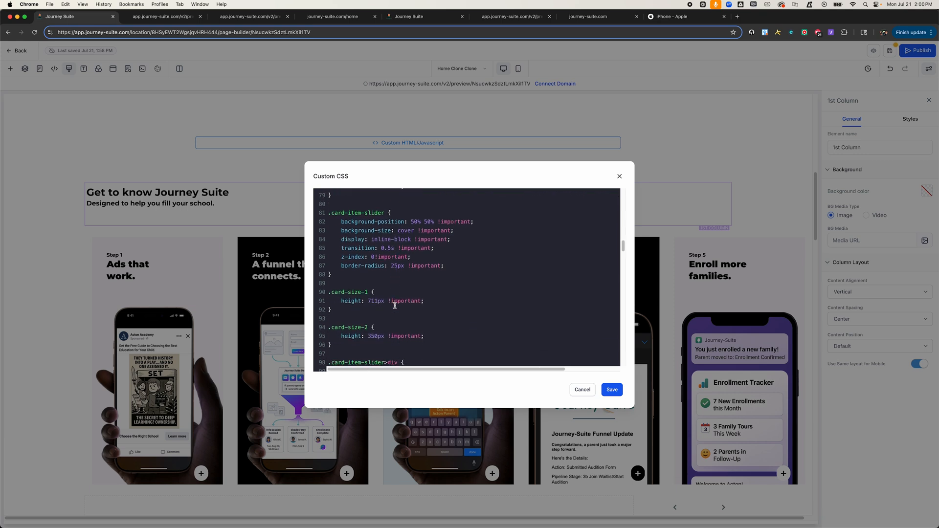
scroll(395, 306, down, 8)
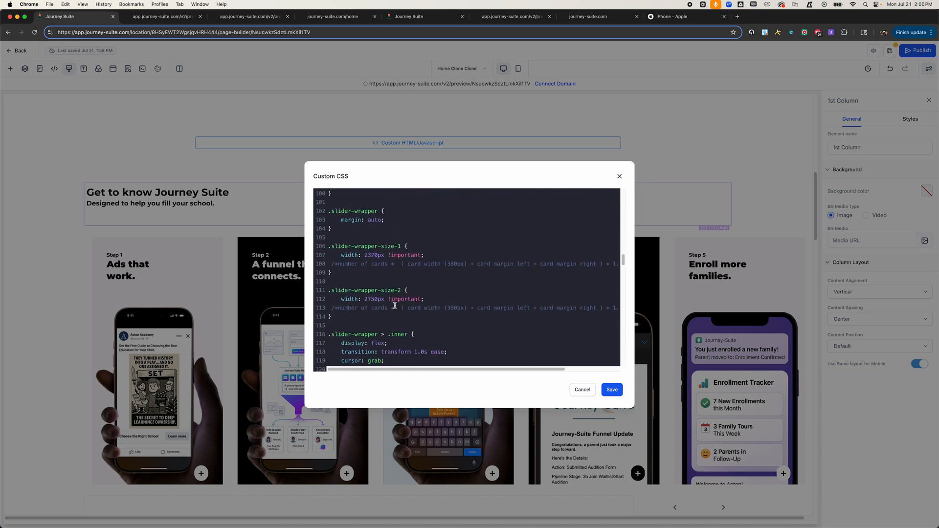
scroll(395, 305, down, 4)
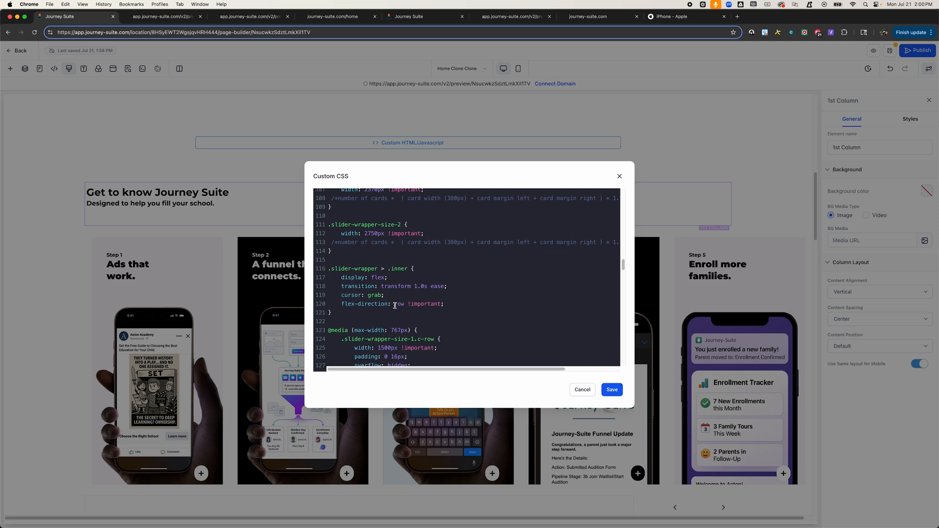
scroll(394, 305, down, 7)
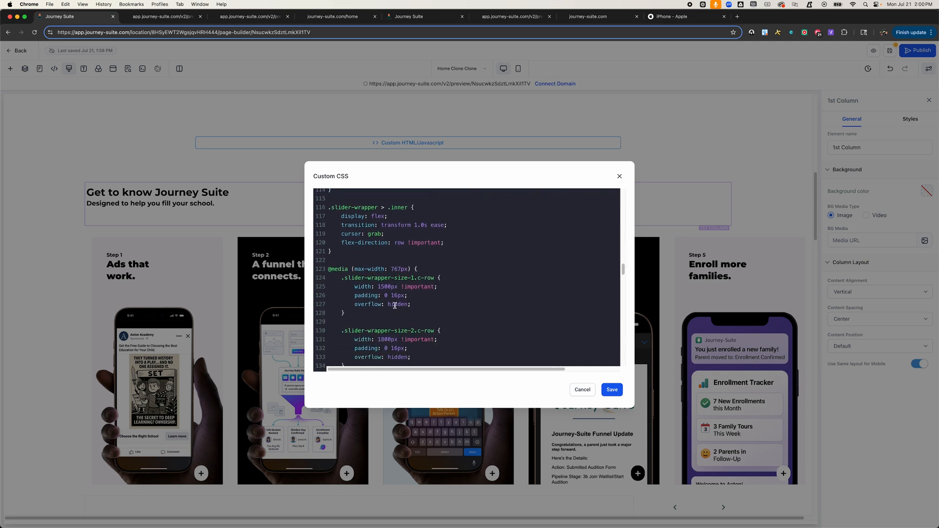
scroll(394, 306, down, 6)
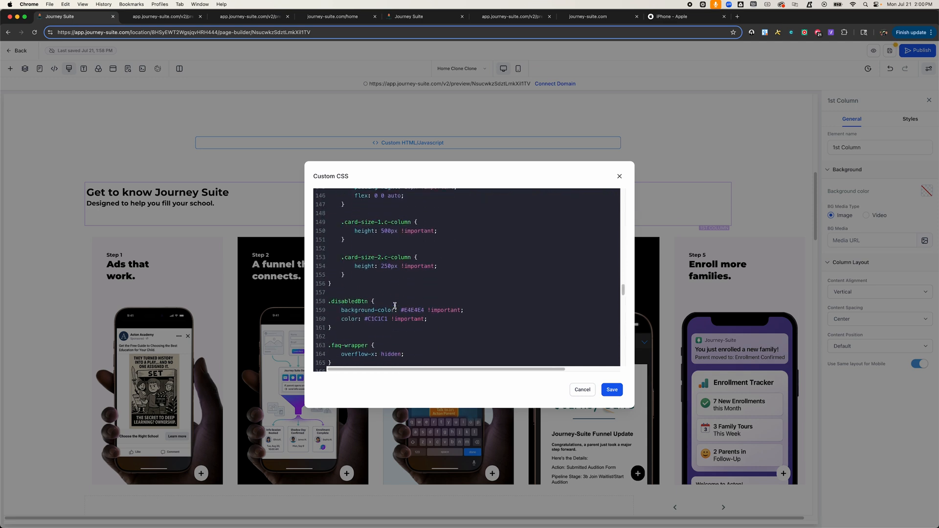
scroll(395, 306, down, 8)
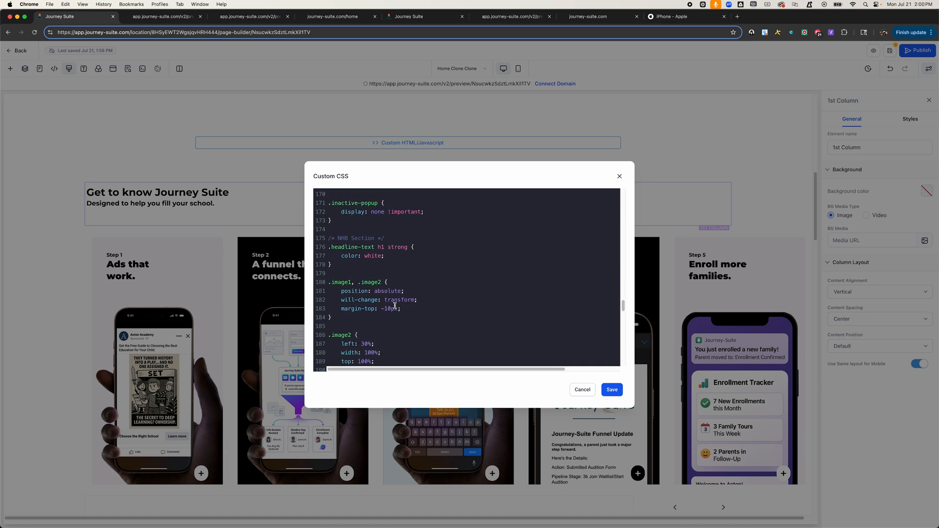
click(612, 390)
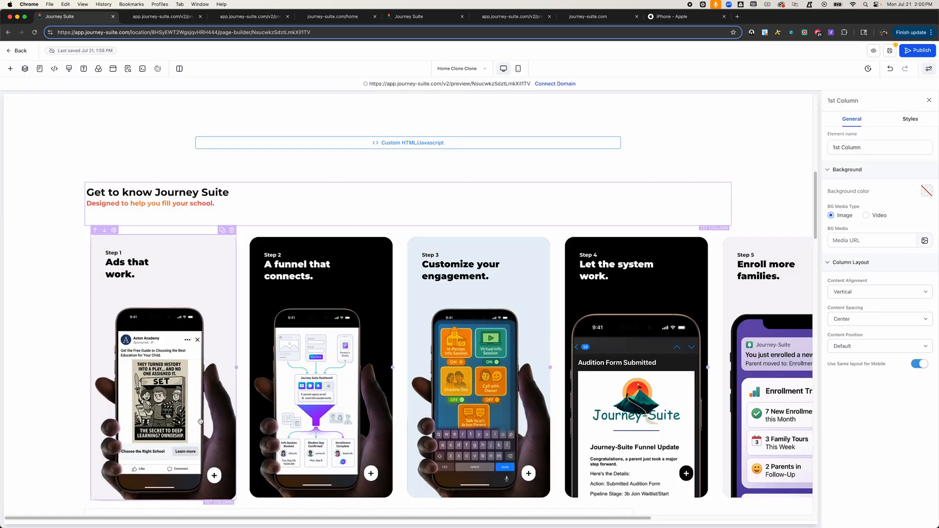
Step: Reload the live preview page and open the Step 1 card's popup to review its content
scroll(343, 235, down, 1)
key(ctrl+Tab)
scroll(348, 224, up, 3)
key(super+r)
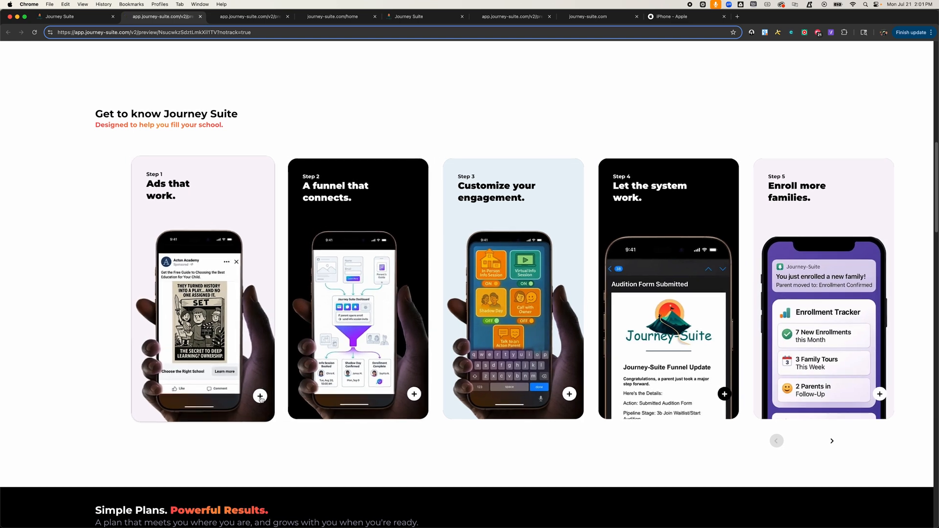
click(261, 396)
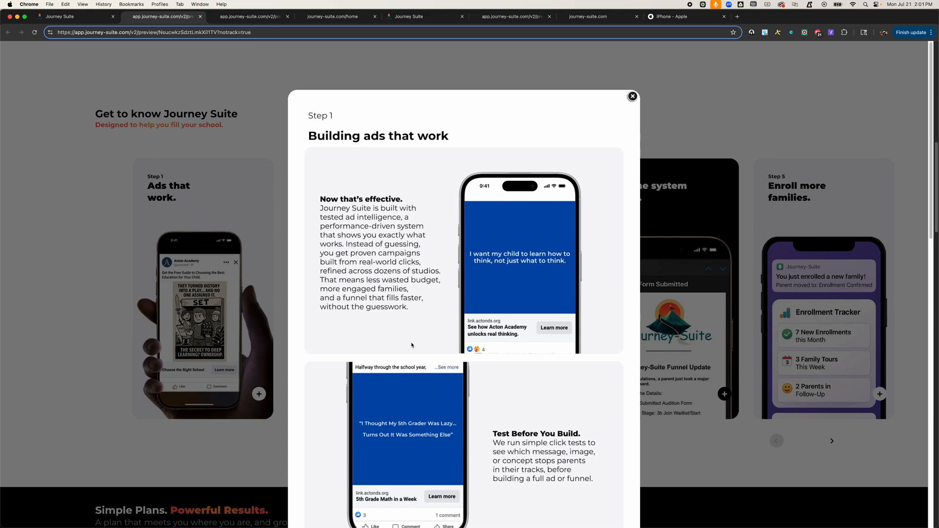
scroll(411, 345, down, 5)
scroll(411, 346, down, 5)
scroll(411, 345, up, 15)
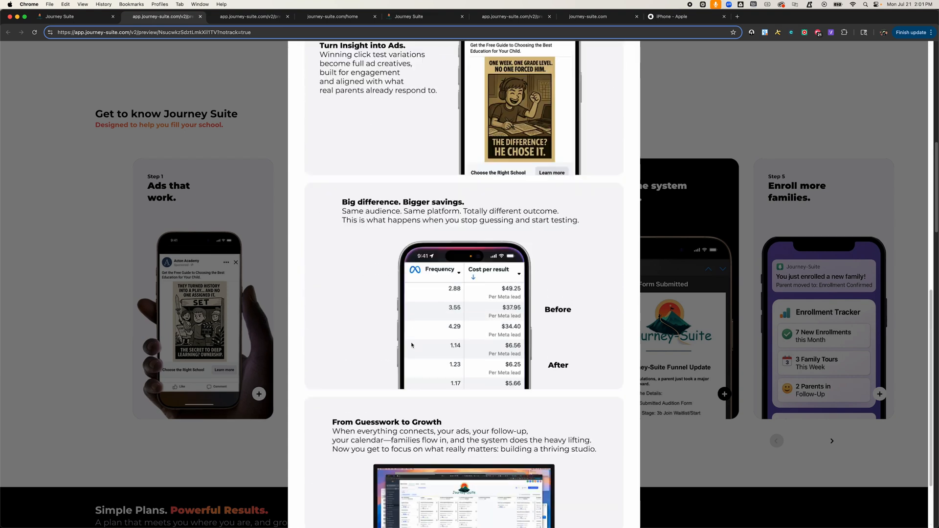
click(227, 437)
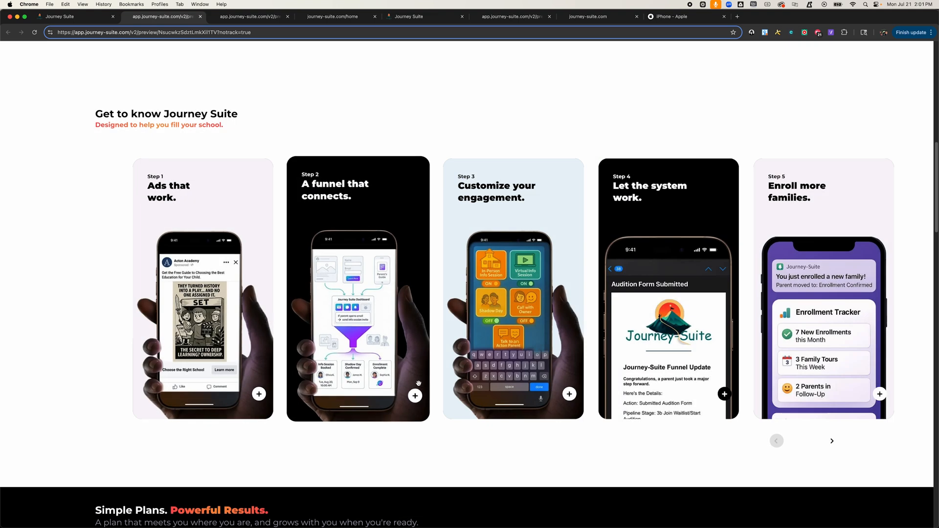
Step: Open and review the Step 2 and Step 3 card popups in the preview
click(424, 394)
scroll(439, 350, down, 15)
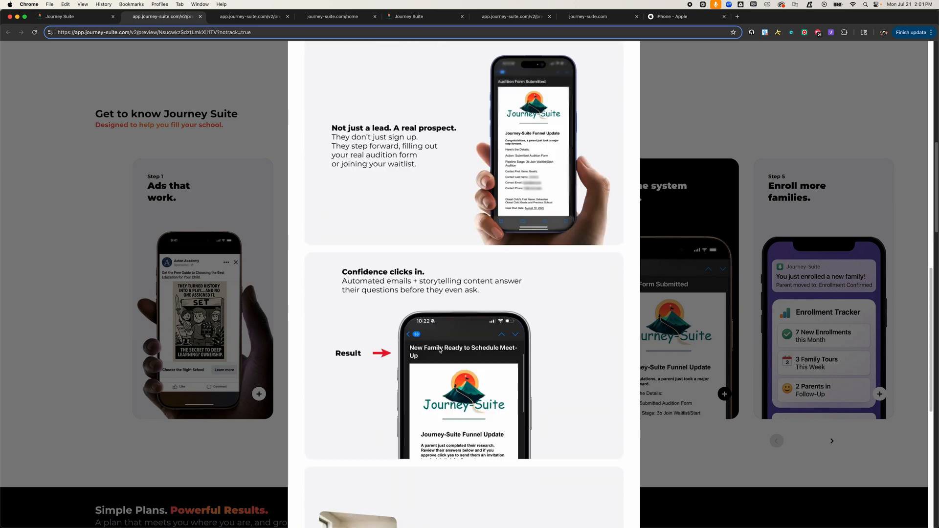
click(218, 483)
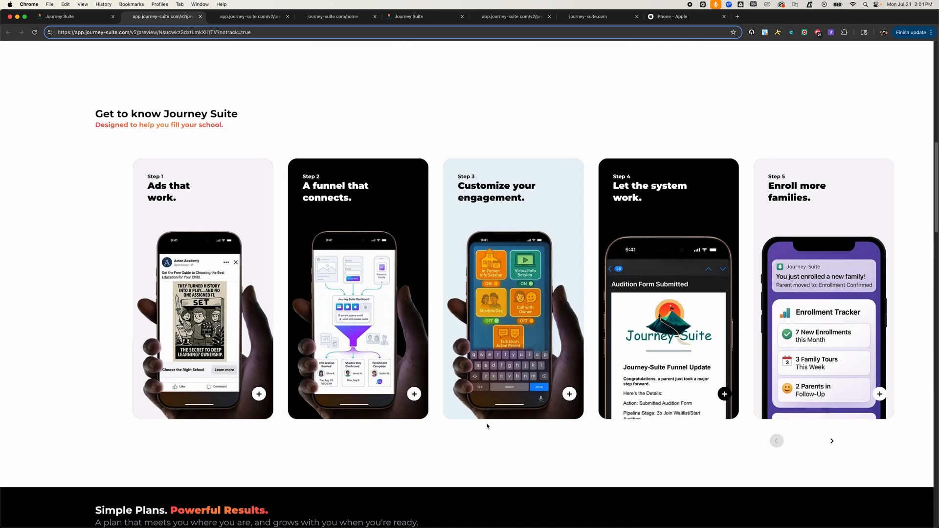
click(570, 396)
scroll(495, 357, down, 2)
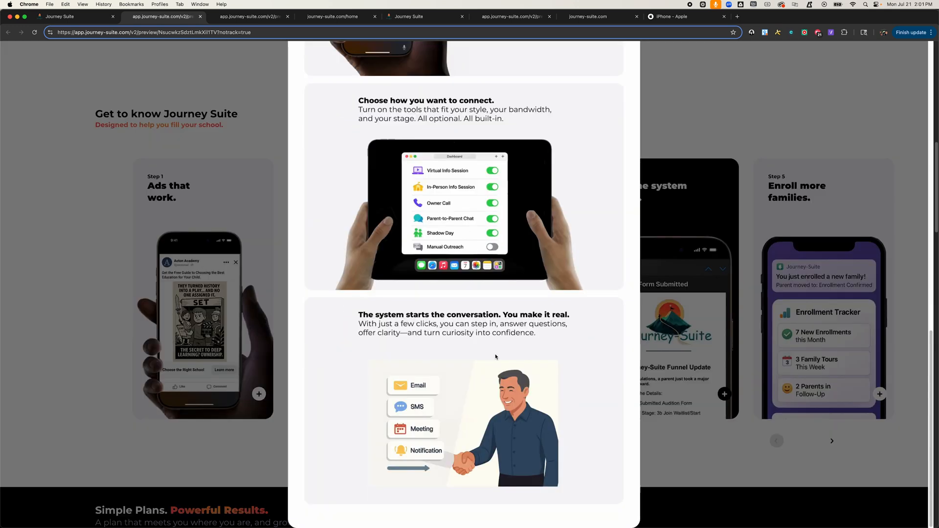
click(673, 458)
Step: Open and review the Basic Plan checkout popup and the onboarding card's popup in the preview
scroll(377, 400, down, 10)
scroll(377, 400, up, 4)
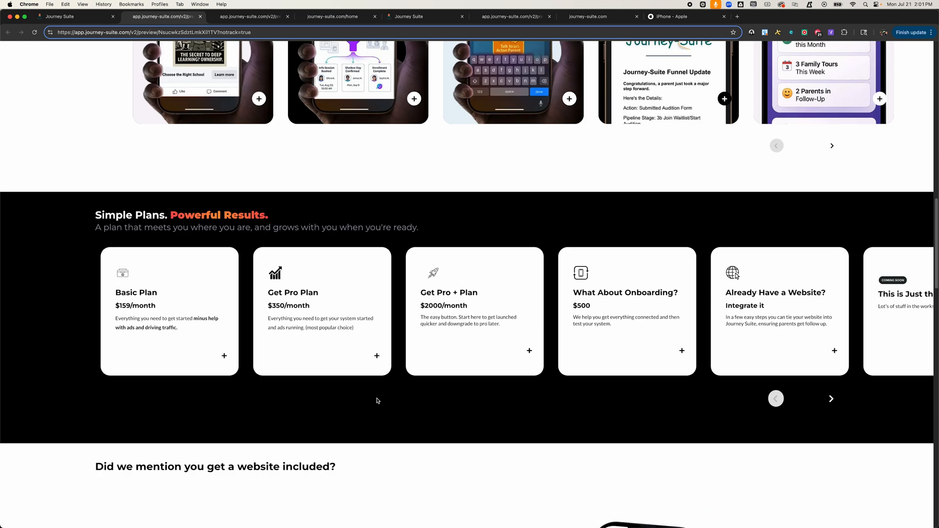
click(225, 356)
scroll(409, 303, down, 10)
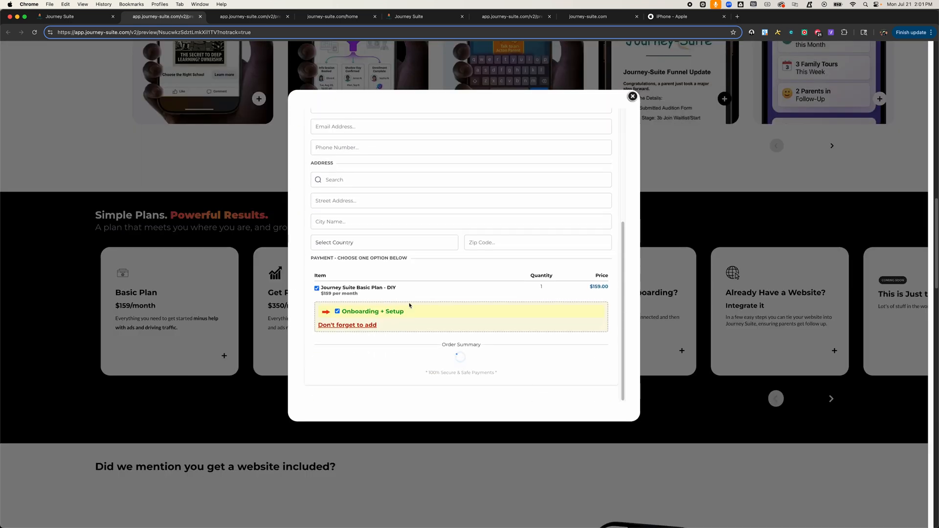
scroll(409, 303, up, 10)
scroll(409, 305, down, 10)
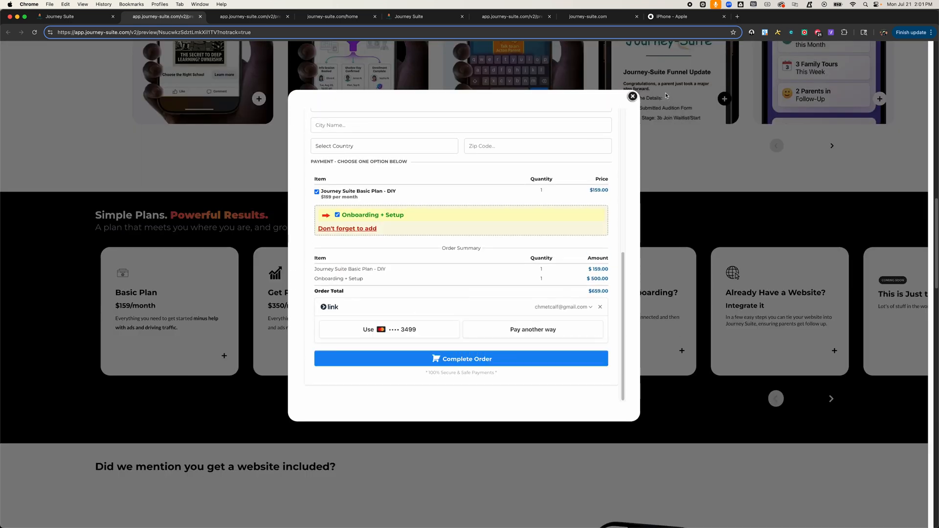
click(632, 97)
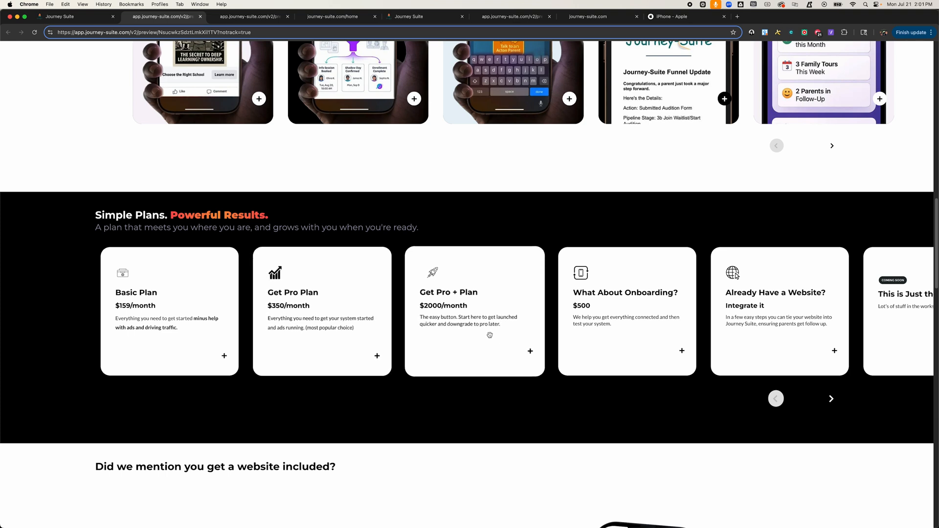
click(683, 353)
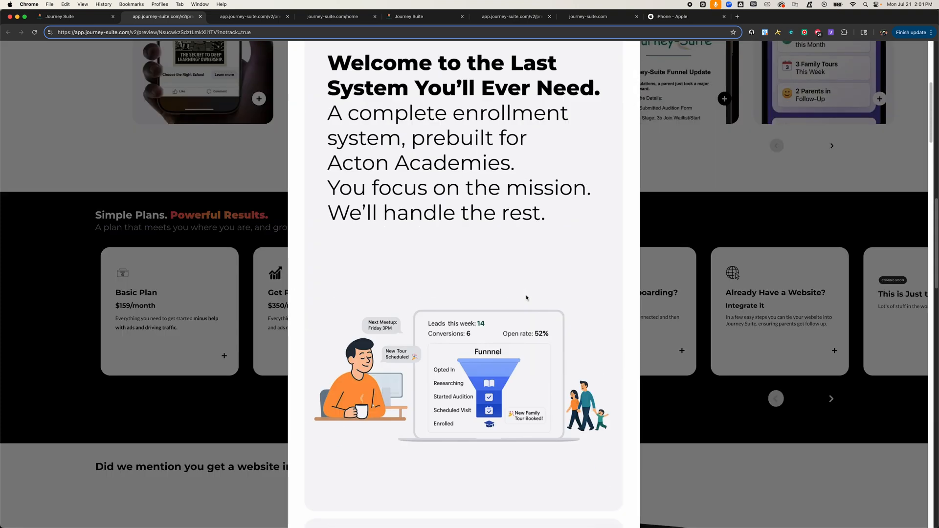
scroll(538, 274, up, 5)
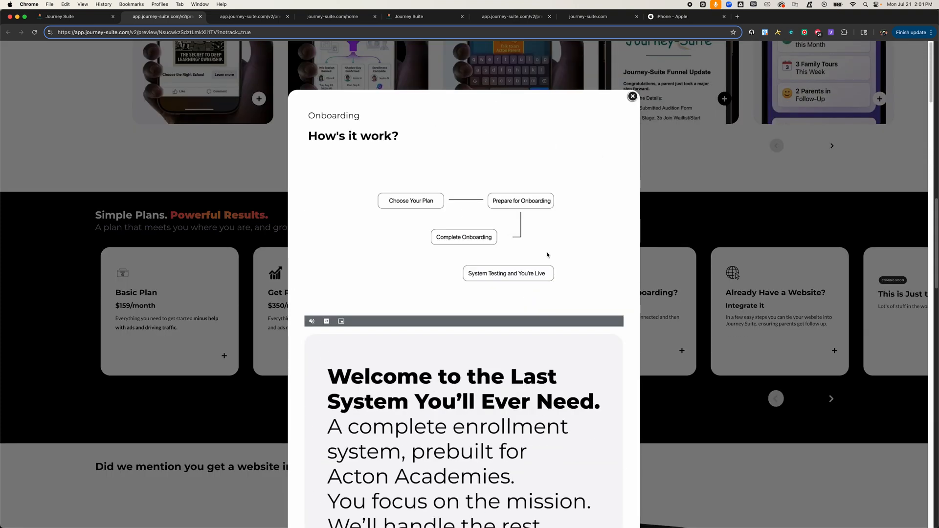
click(633, 97)
Step: Return to the builder, open the popup settings and inspect the Step 1 popup row's styles and custom class
click(73, 16)
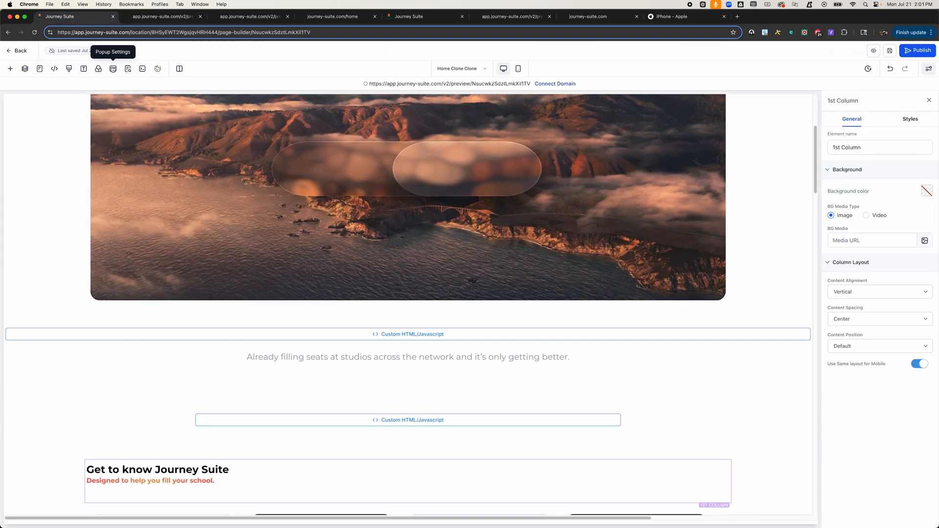
click(113, 69)
scroll(317, 282, down, 8)
scroll(316, 282, down, 15)
scroll(317, 282, down, 15)
scroll(317, 282, down, 20)
scroll(316, 282, up, 20)
scroll(317, 282, up, 15)
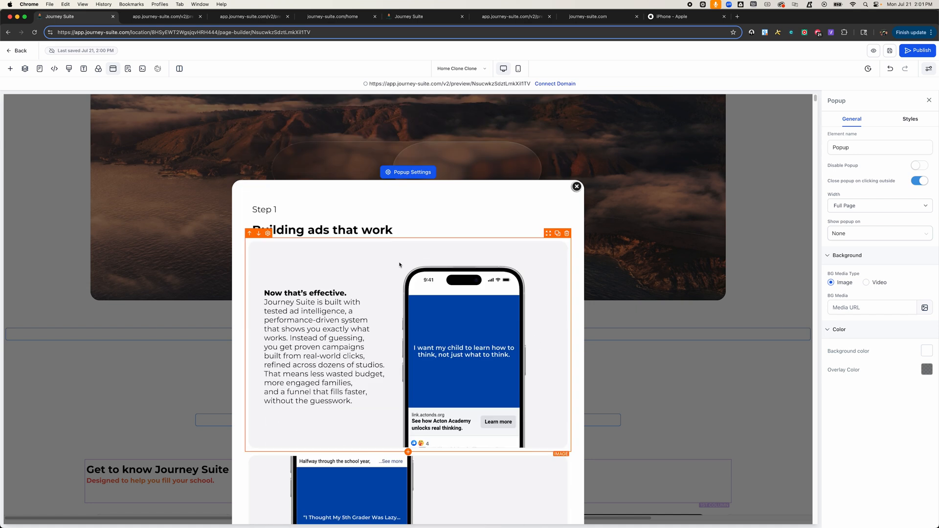
click(476, 199)
scroll(456, 226, down, 15)
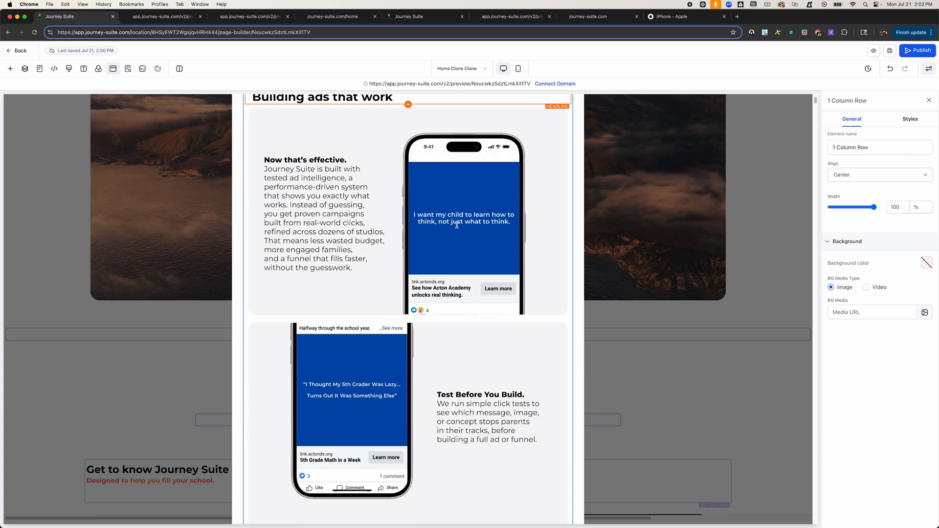
scroll(457, 226, down, 5)
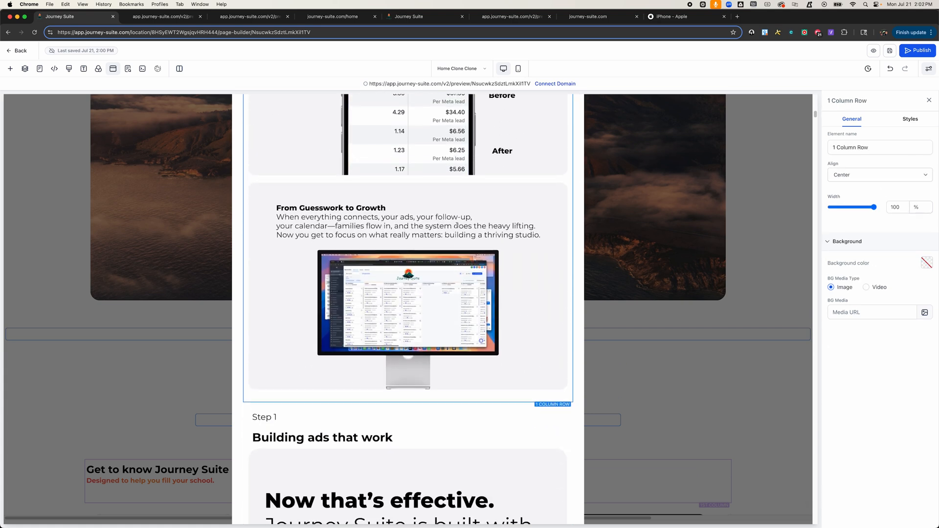
click(910, 119)
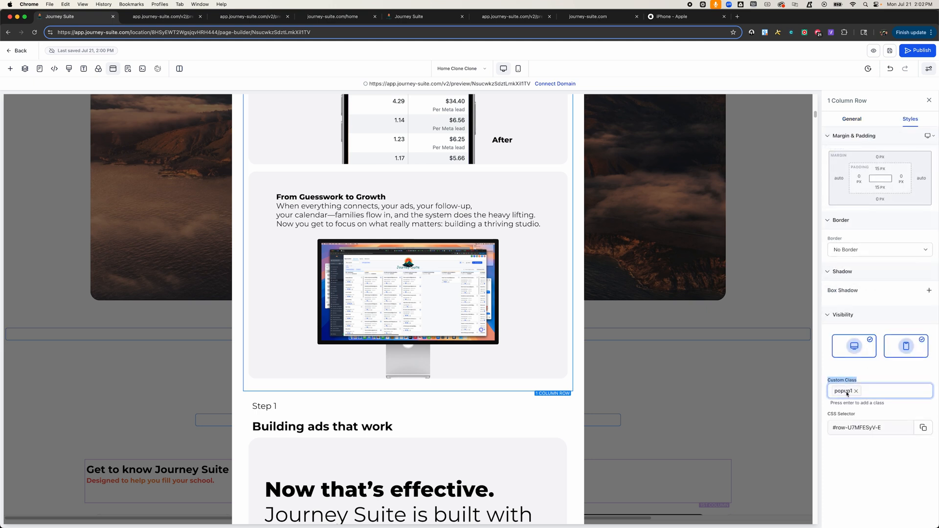
scroll(508, 260, up, 20)
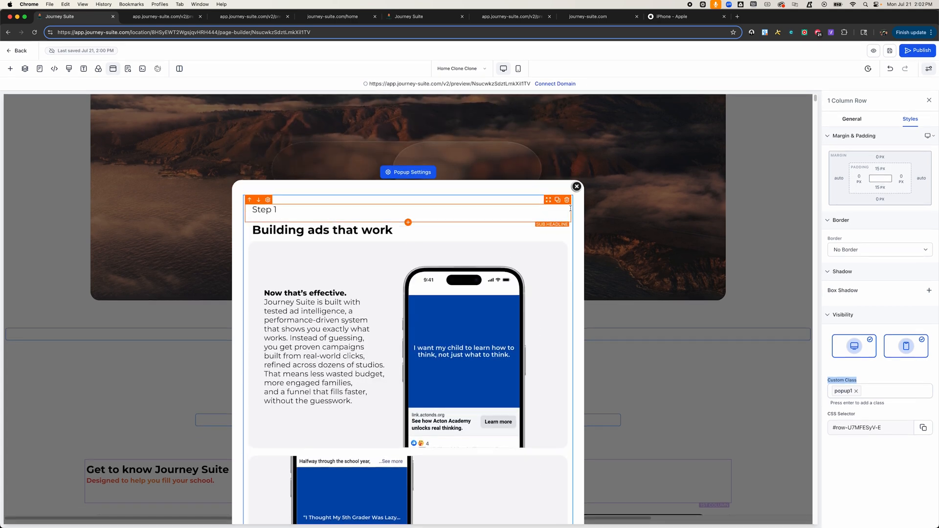
Step: Close the popup editor and select the Step 1 card's plus button to inspect its style settings
click(576, 186)
scroll(241, 426, down, 6)
click(241, 426)
click(218, 444)
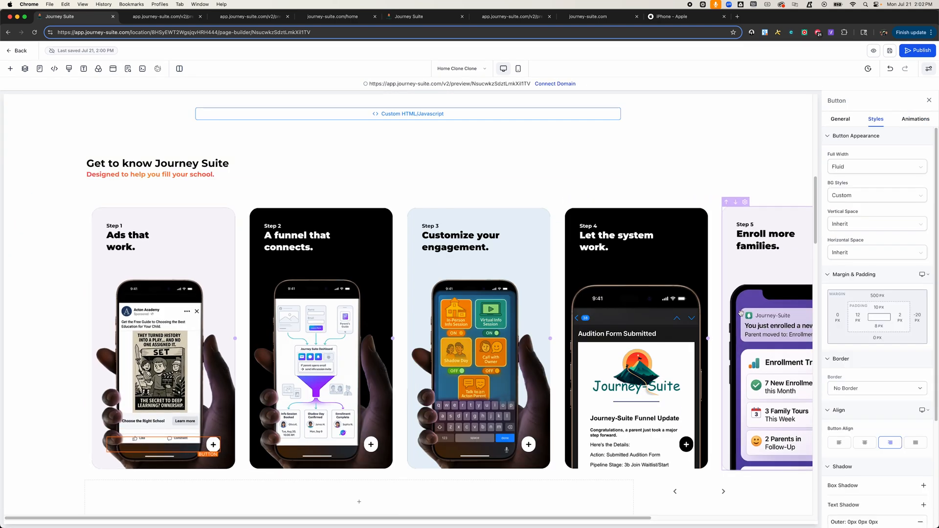
click(919, 119)
click(878, 119)
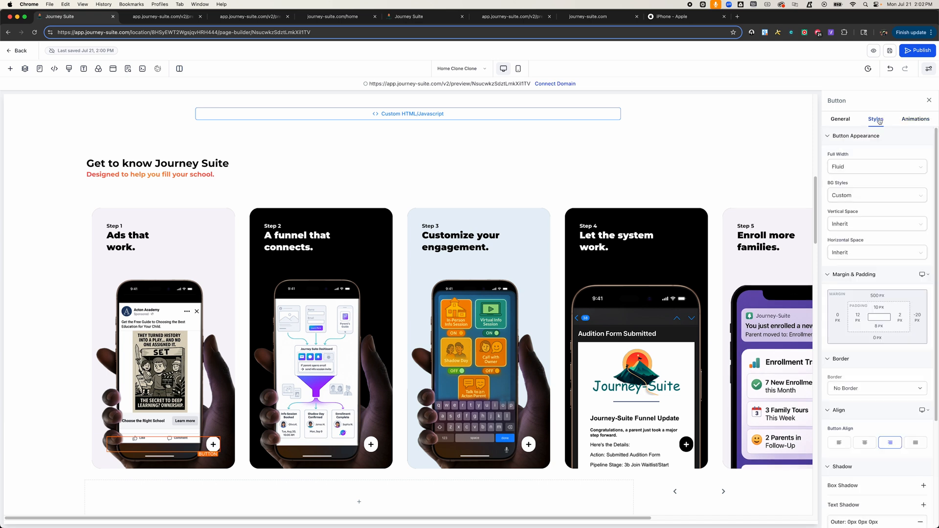
Step: Inspect the selected plus button's custom class and visibility settings, then scroll the page down
scroll(872, 348, down, 3)
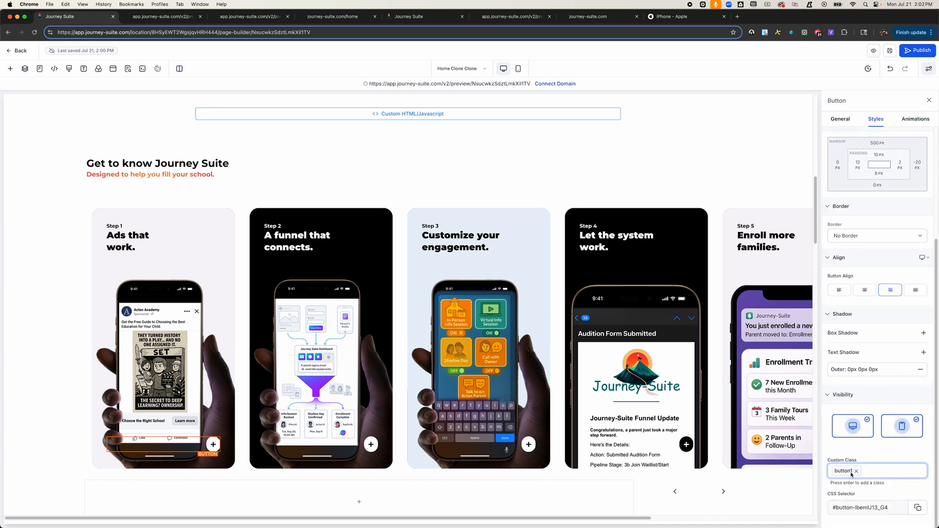
key(Return)
scroll(448, 380, down, 8)
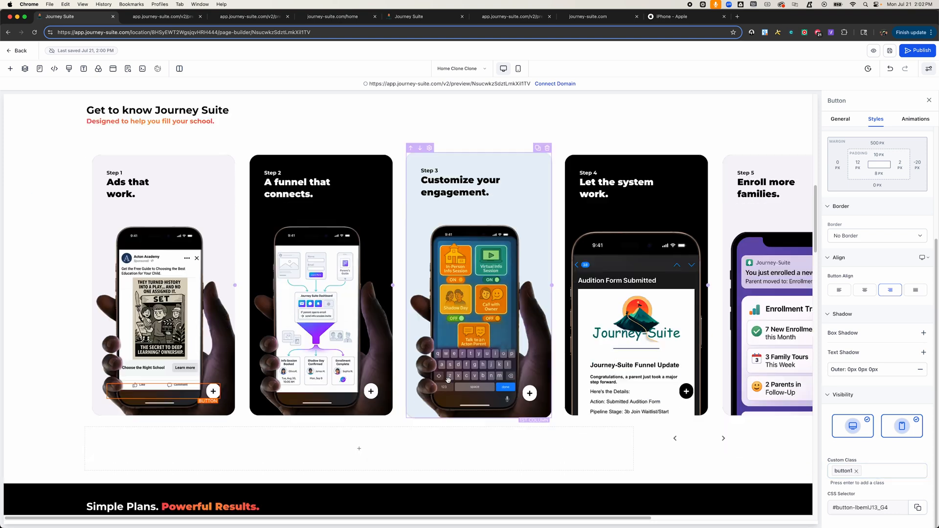
scroll(449, 380, down, 15)
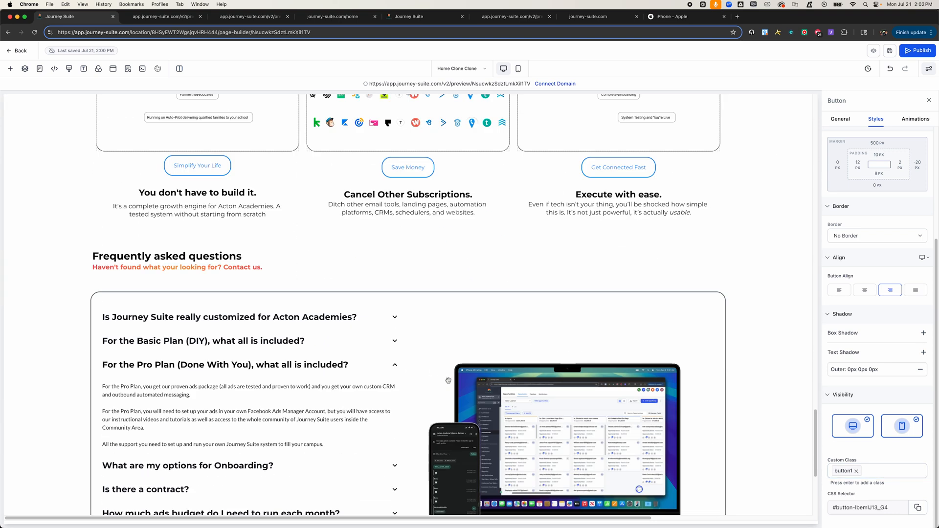
Step: Open the code editor of the custom code block below the FAQ to review its FAQ image script
click(431, 396)
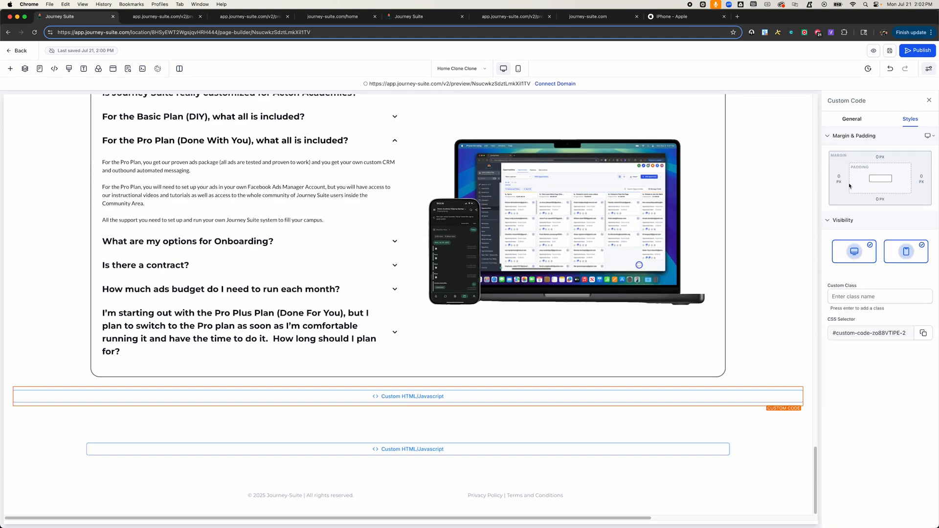
click(852, 119)
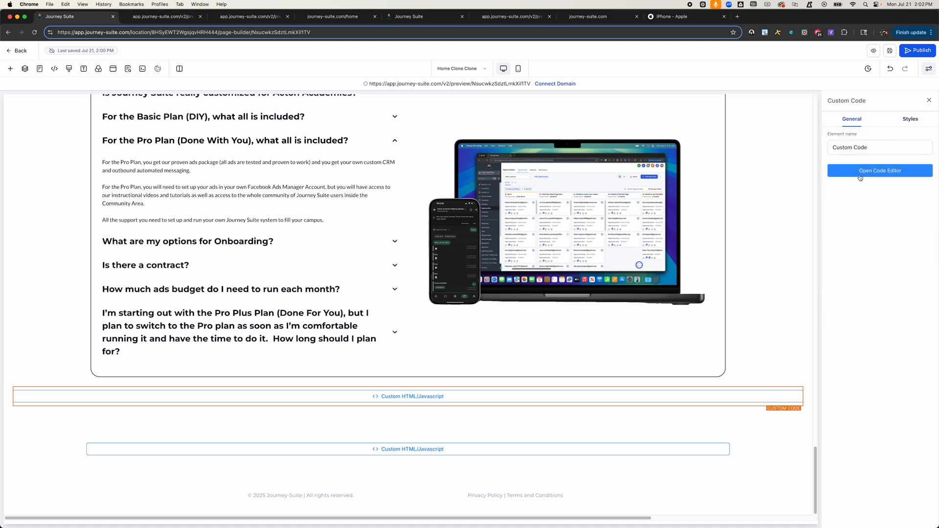
click(861, 177)
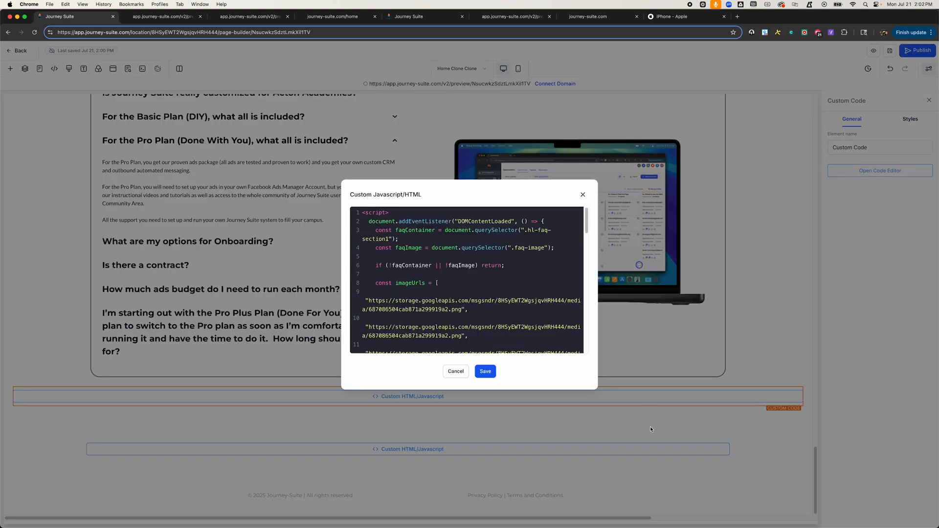
click(593, 448)
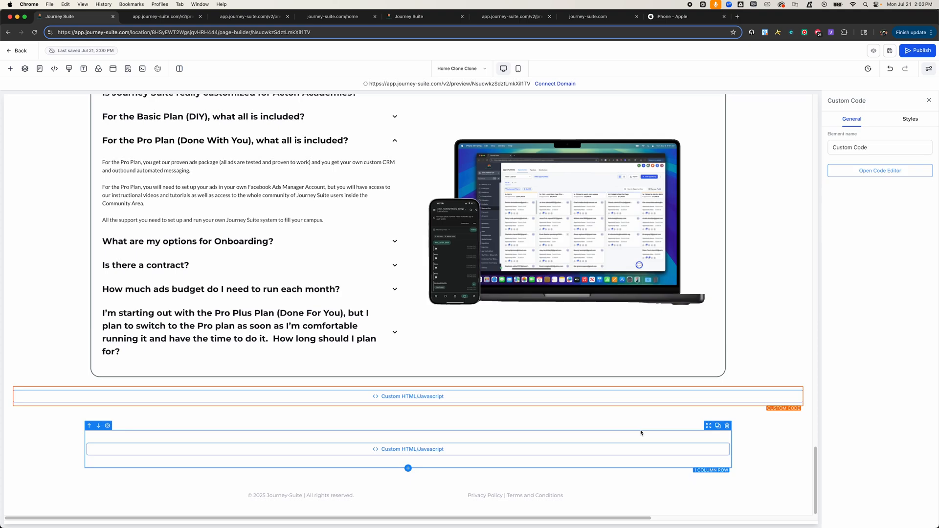
Step: Open the lower custom code block's editor and read through its popup activation script for button1 to button20
click(881, 169)
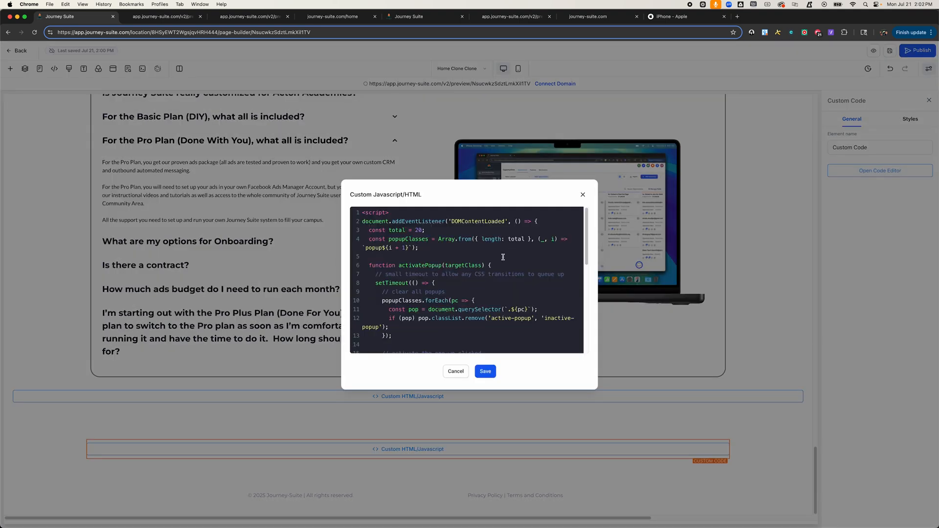
scroll(503, 257, down, 3)
scroll(503, 257, down, 8)
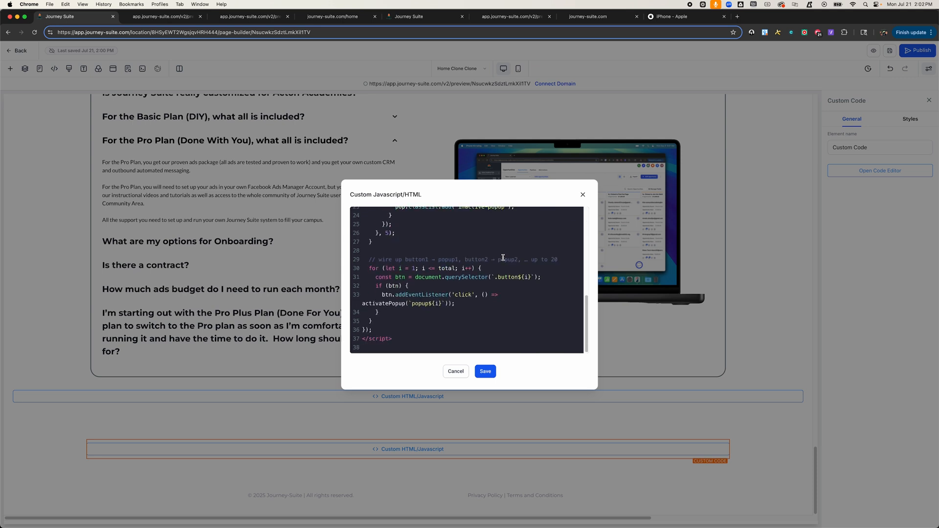
click(582, 195)
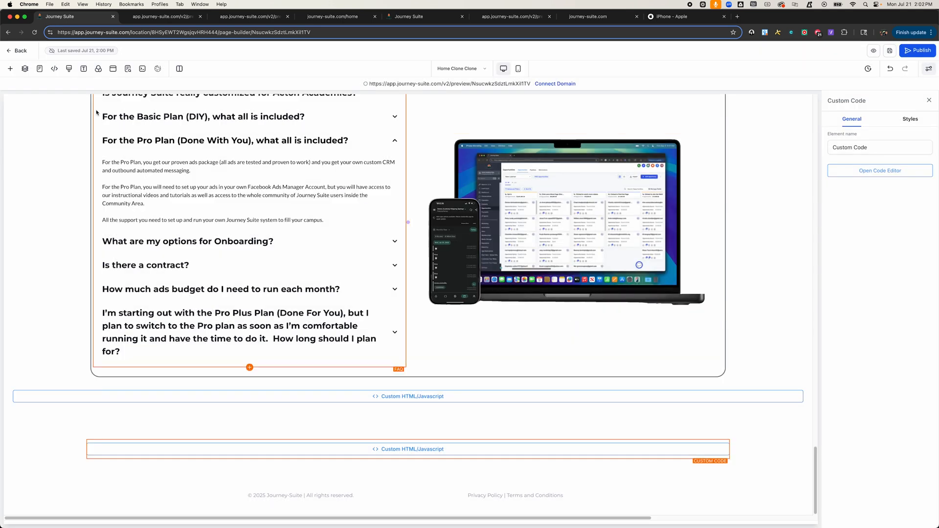
Step: Open the page's custom CSS and scroll through the image1 and image2 positioning rules
click(69, 70)
scroll(387, 337, down, 20)
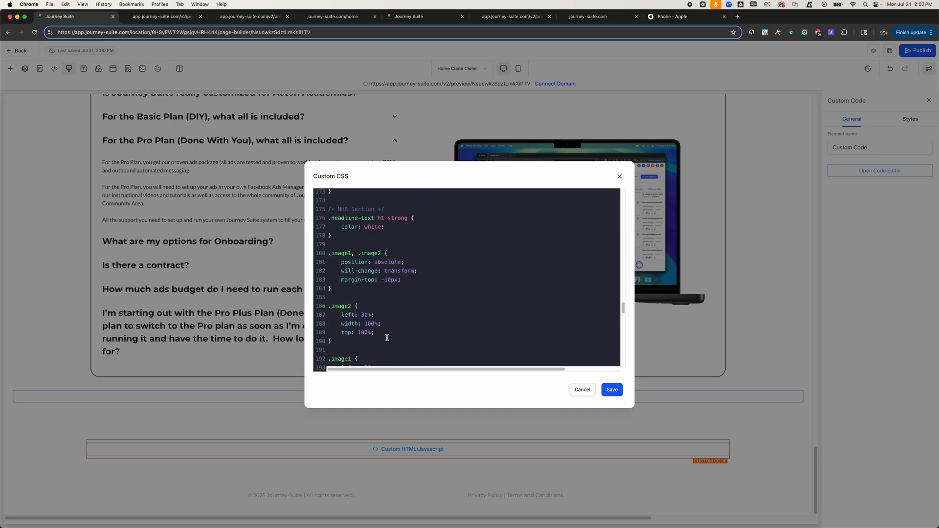
scroll(387, 337, up, 5)
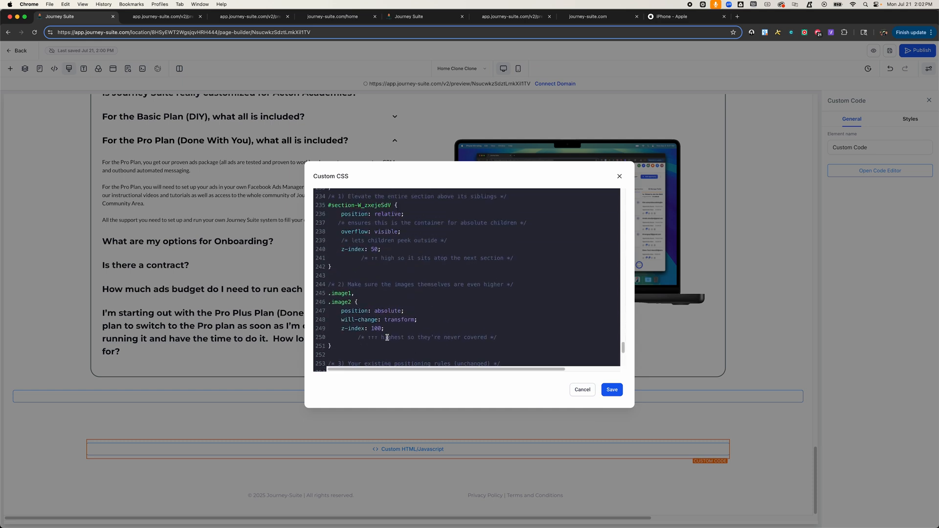
scroll(387, 337, up, 3)
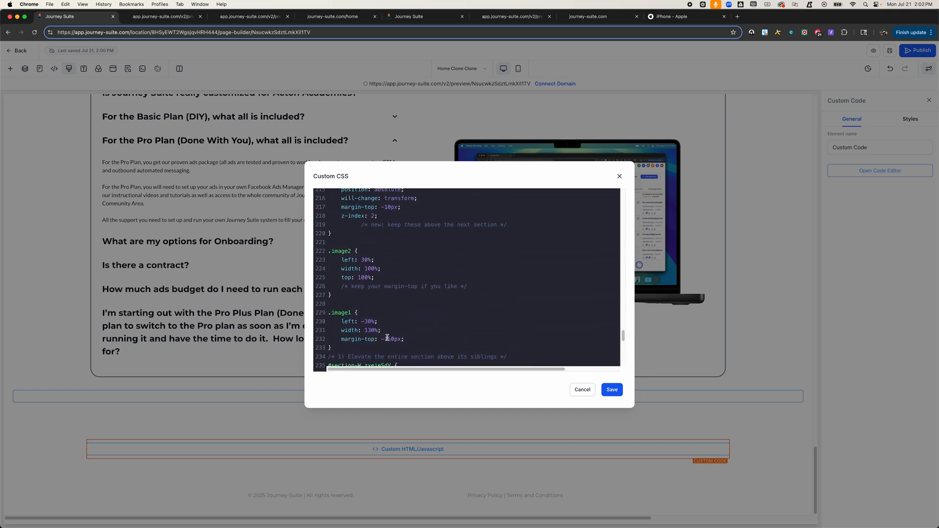